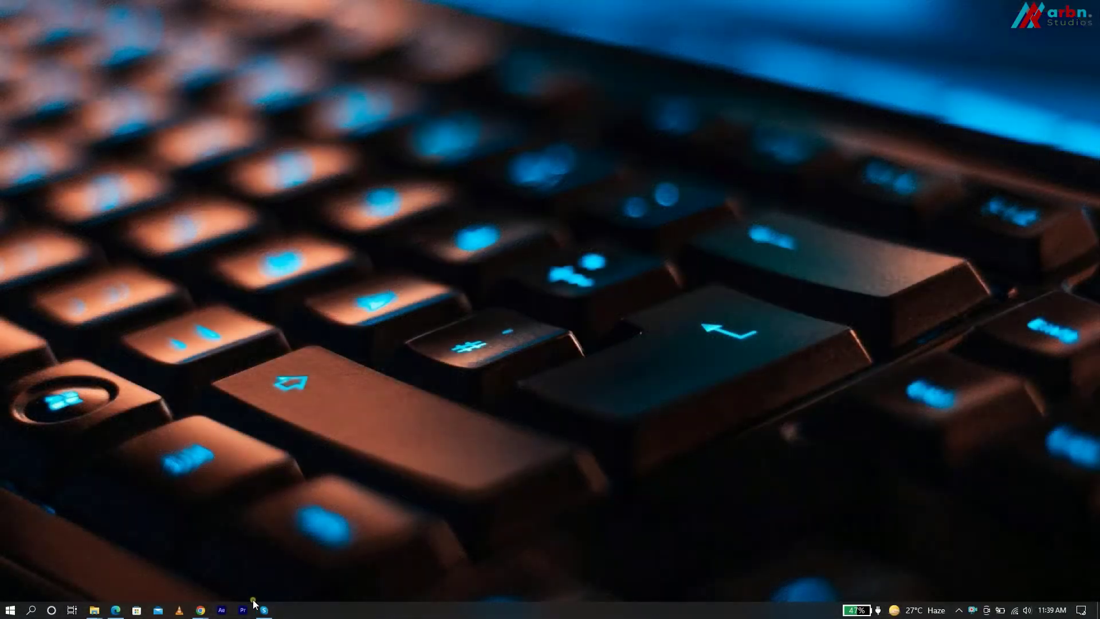
Launch Adobe Premiere Pro 2022 from the taskbar and wait for its Home screen.
{"action": "left_click", "coordinate": [243, 610]}
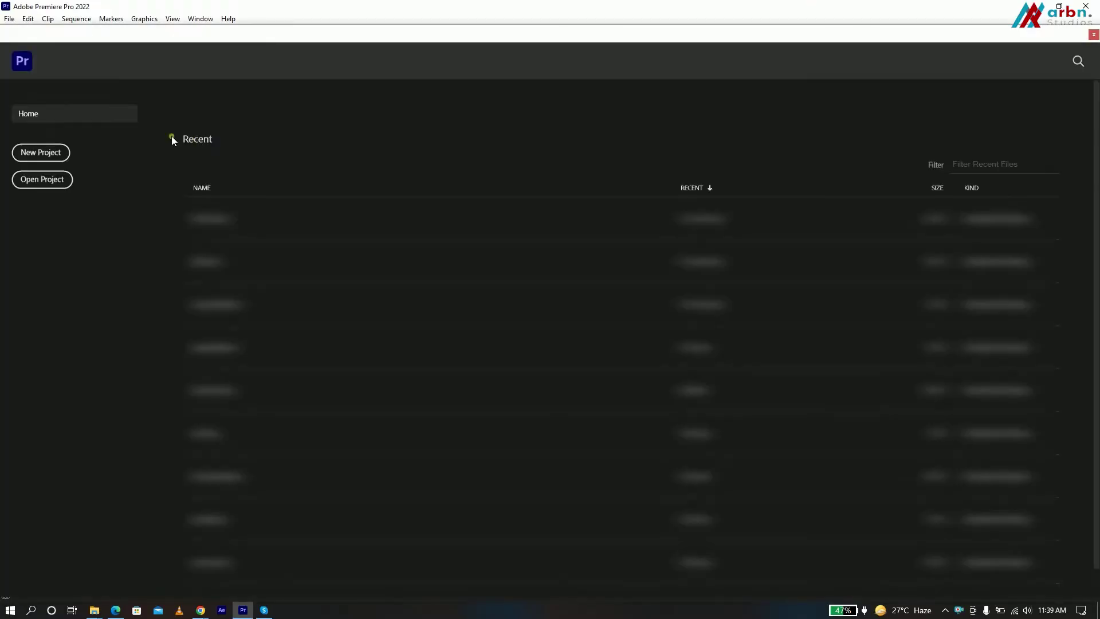
Create a new project named 'Sliced Text' and import the texture image from Explorer.
{"action": "left_click", "coordinate": [25, 153]}
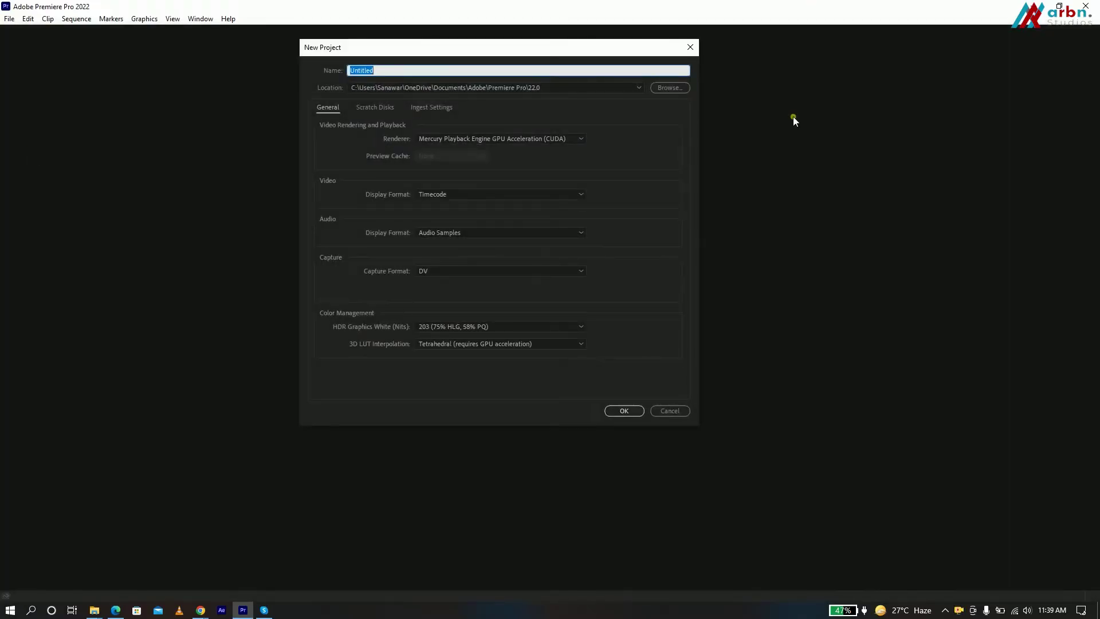
{"action": "type", "text": "S"}
{"action": "key", "text": "Return"}
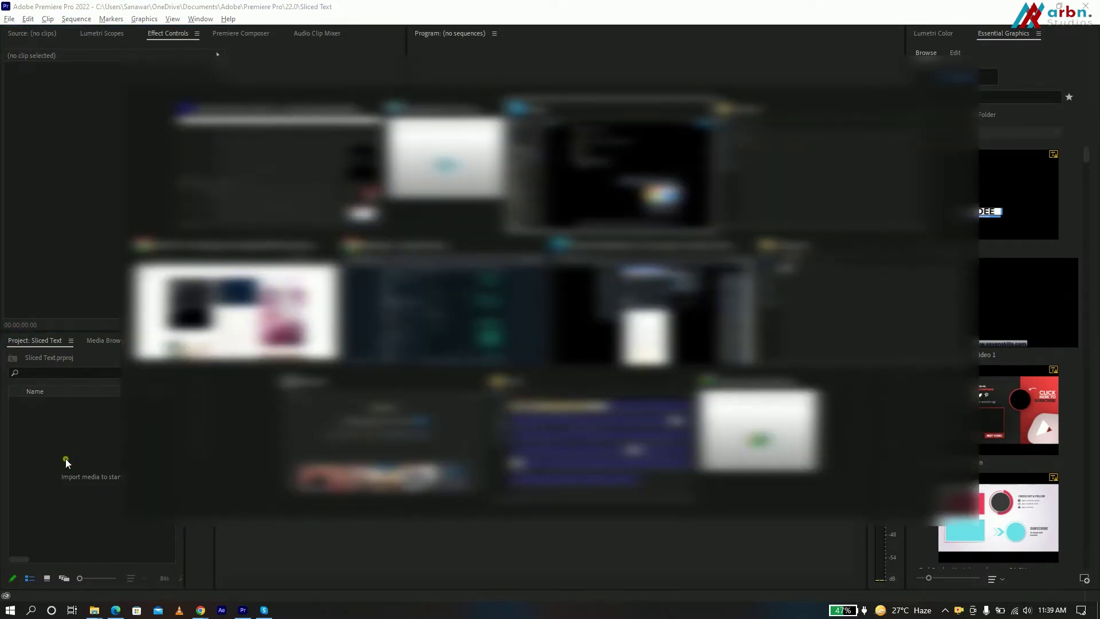
{"action": "key", "text": "alt+Tab"}
{"action": "key", "text": "alt+Tab"}
{"action": "key", "text": "alt+Tab"}
{"action": "left_click_drag", "start_coordinate": [130, 99], "coordinate": [77, 467]}
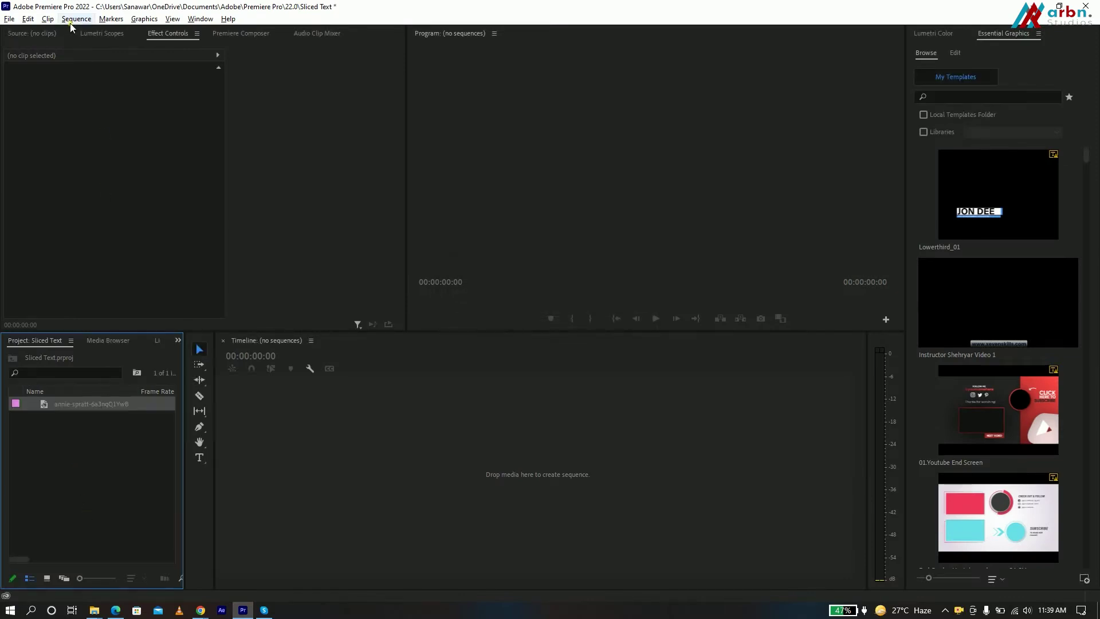
Add a new empty Sequence 01 from the Project panel with default settings.
{"action": "left_click", "coordinate": [77, 19]}
{"action": "left_click", "coordinate": [4, 510]}
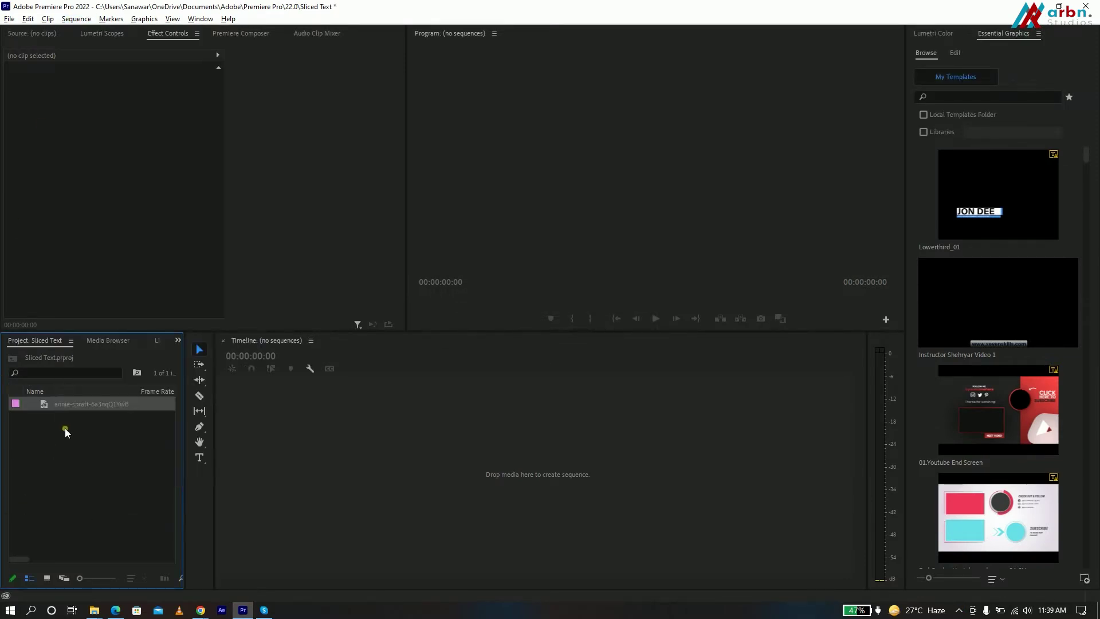
{"action": "right_click", "coordinate": [63, 428]}
{"action": "mouse_move", "coordinate": [113, 276]}
{"action": "left_click", "coordinate": [242, 273]}
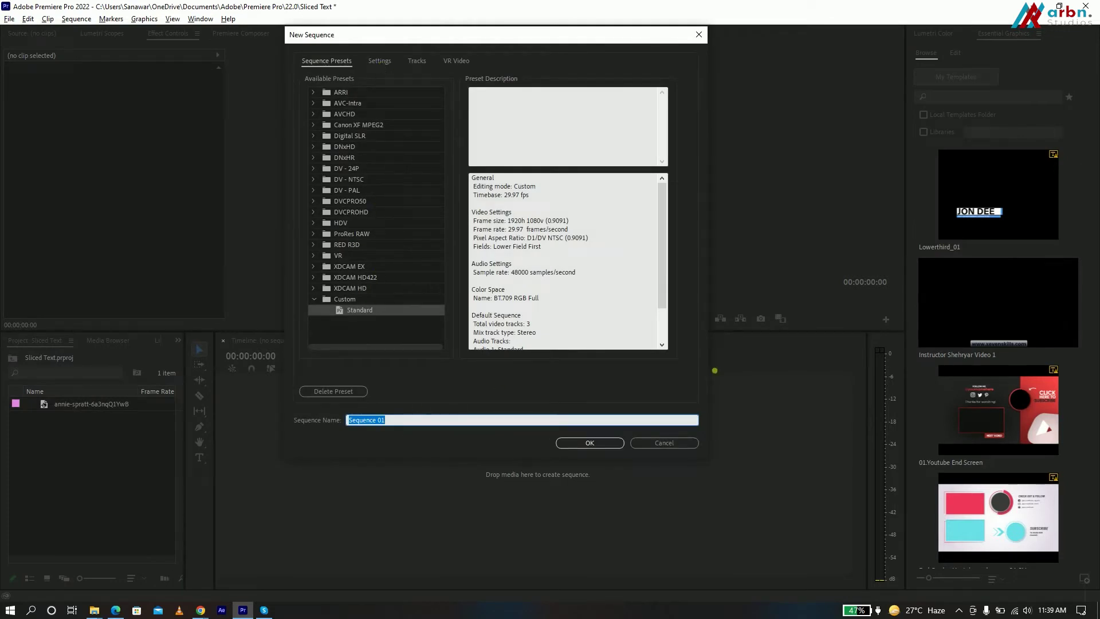
{"action": "left_click", "coordinate": [590, 443]}
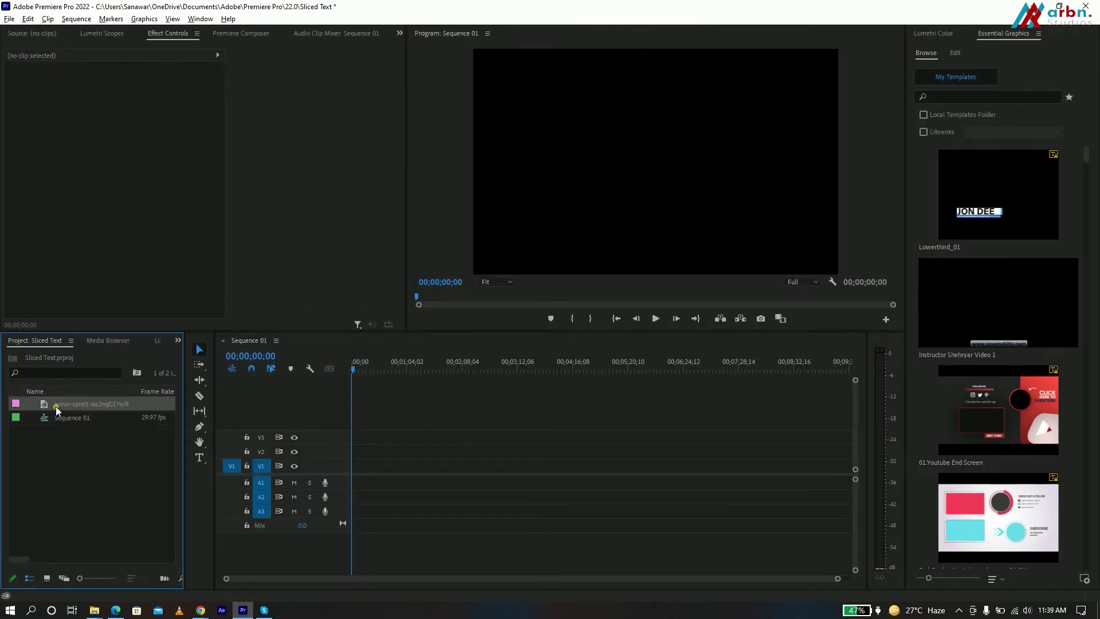
Place the texture image on V1, scale it to 53, shift it upward, and save.
{"action": "left_click_drag", "start_coordinate": [42, 408], "coordinate": [356, 469]}
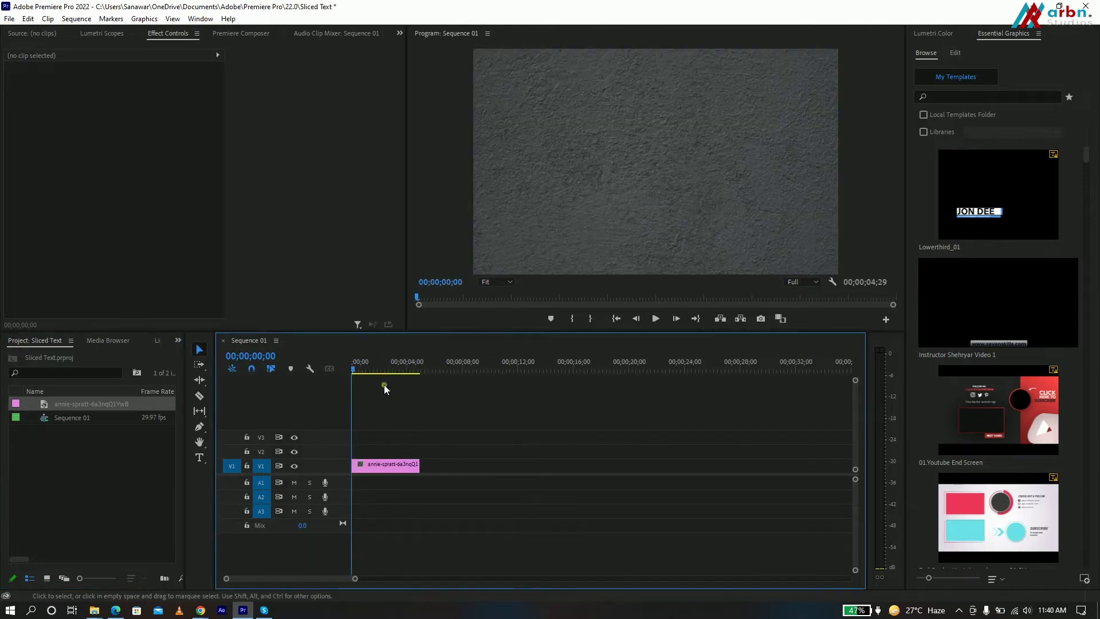
{"action": "left_click", "coordinate": [370, 368]}
{"action": "left_click_drag", "start_coordinate": [118, 103], "coordinate": [91, 104]}
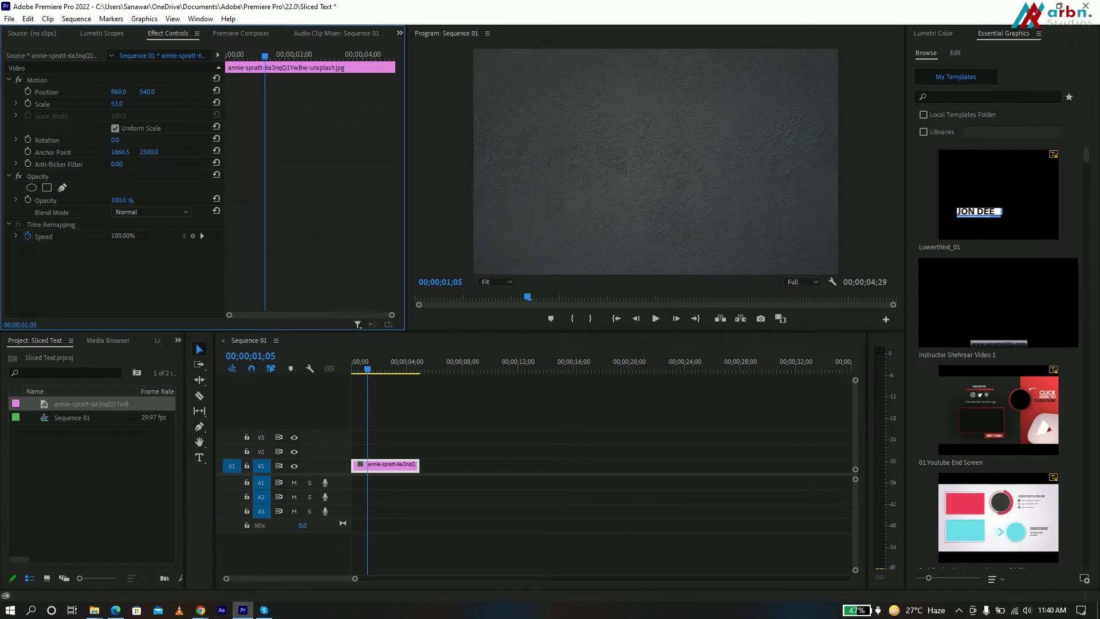
{"action": "left_click_drag", "start_coordinate": [148, 92], "coordinate": [86, 91]}
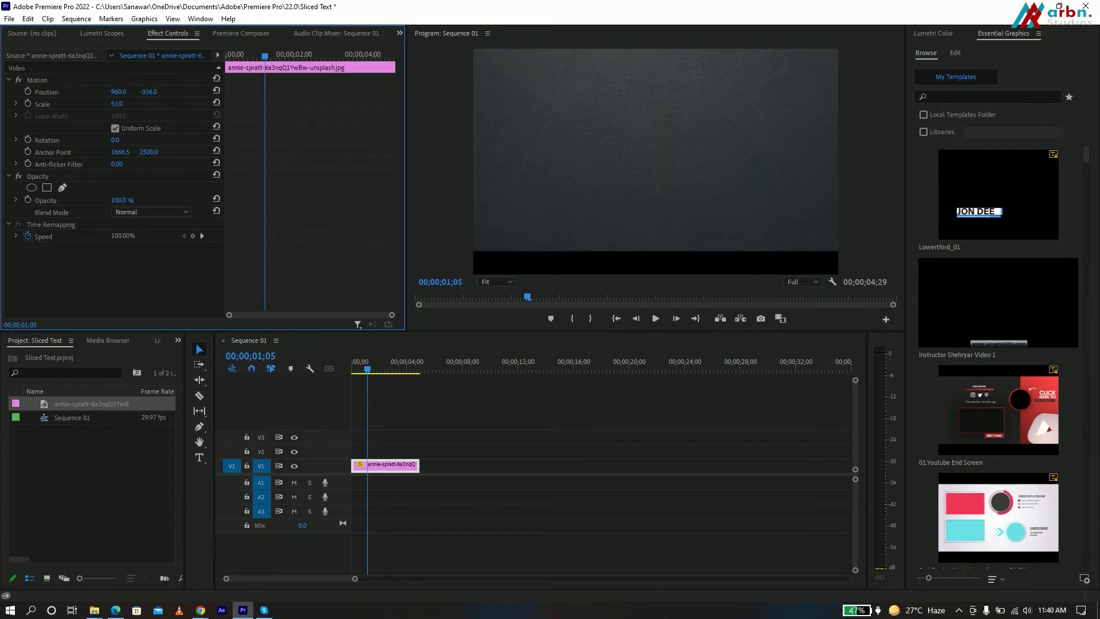
{"action": "left_click", "coordinate": [715, 197]}
{"action": "key", "text": "ctrl+s"}
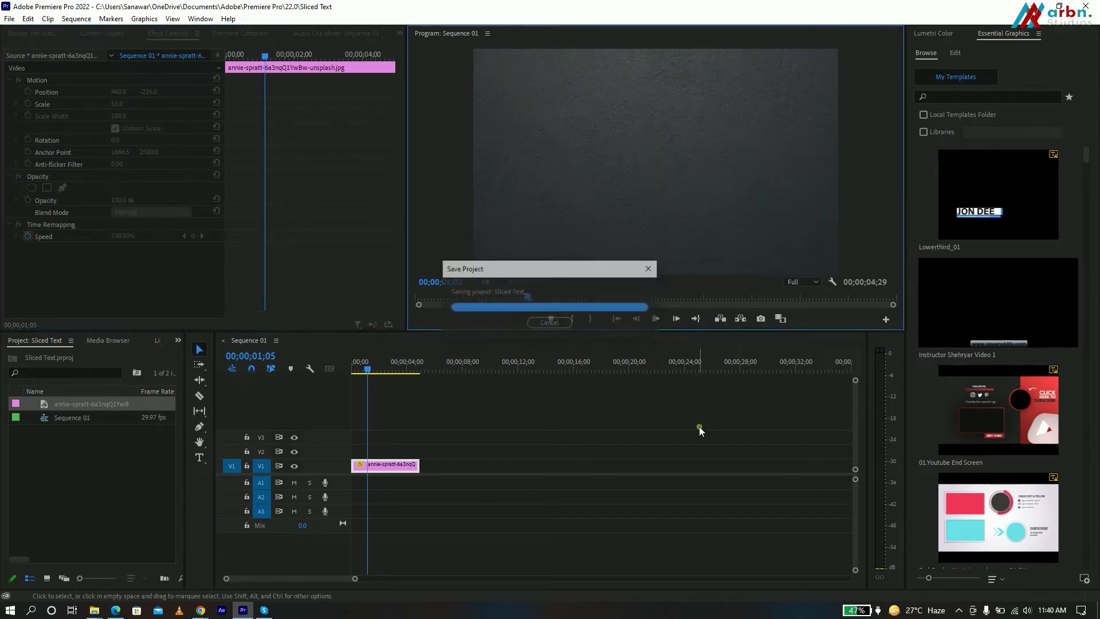
Lengthen the texture clip to about 8 seconds and fit the timeline view to it.
{"action": "left_click_drag", "start_coordinate": [425, 469], "coordinate": [495, 469]}
{"action": "left_click", "coordinate": [414, 503]}
{"action": "key", "text": "="}
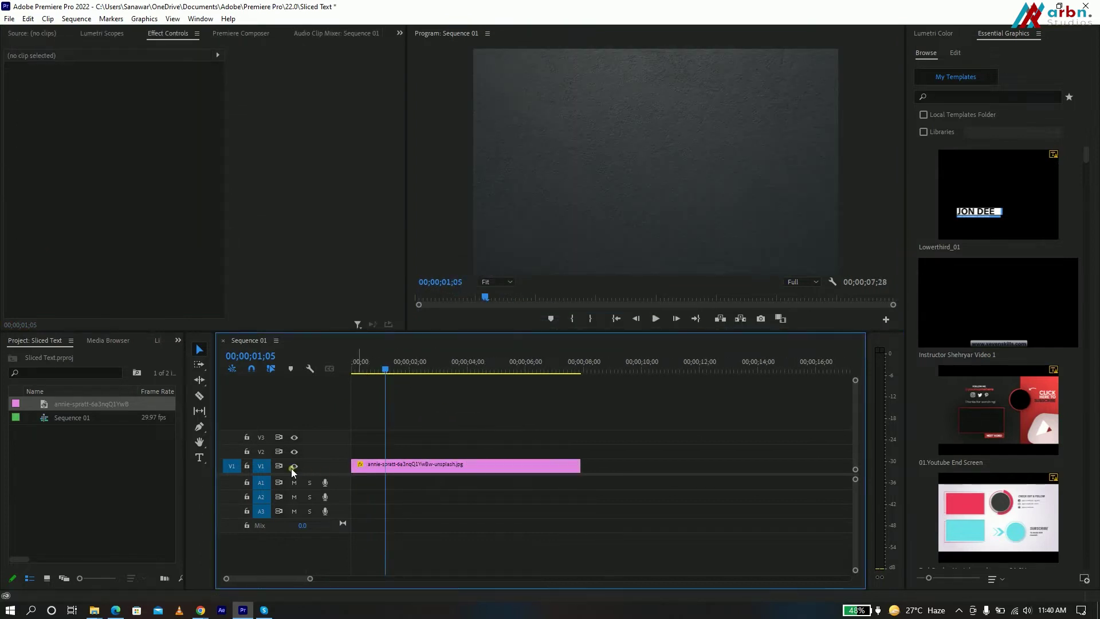
{"action": "left_click", "coordinate": [200, 458]}
Type 'EFFECT' in the frame and set its font to Poppins Black.
{"action": "left_click", "coordinate": [567, 174]}
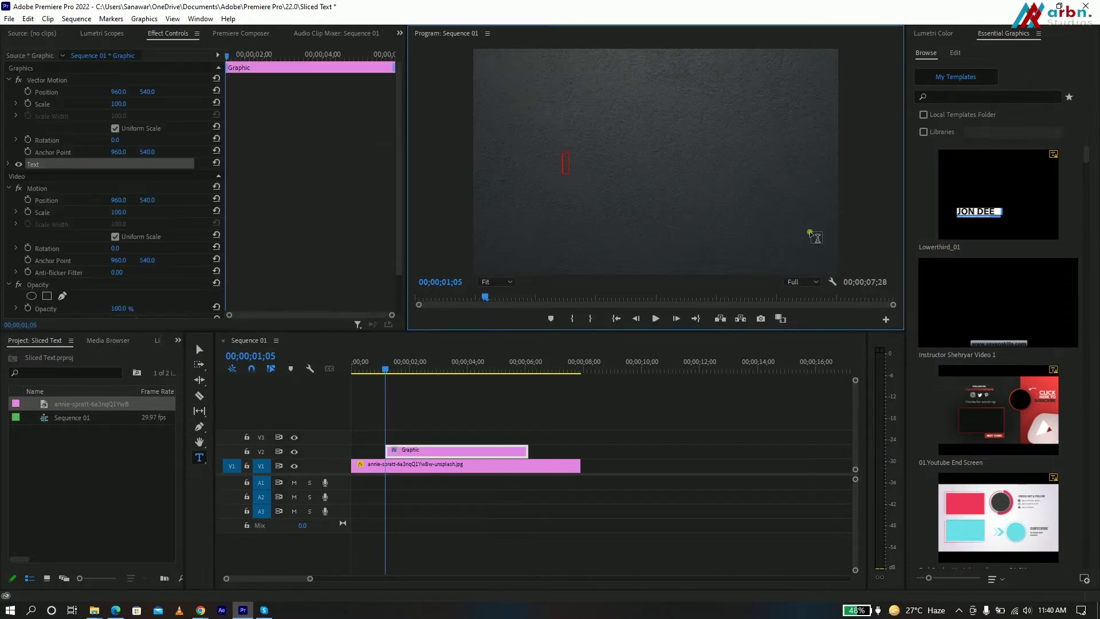
{"action": "type", "text": "EFFECT"}
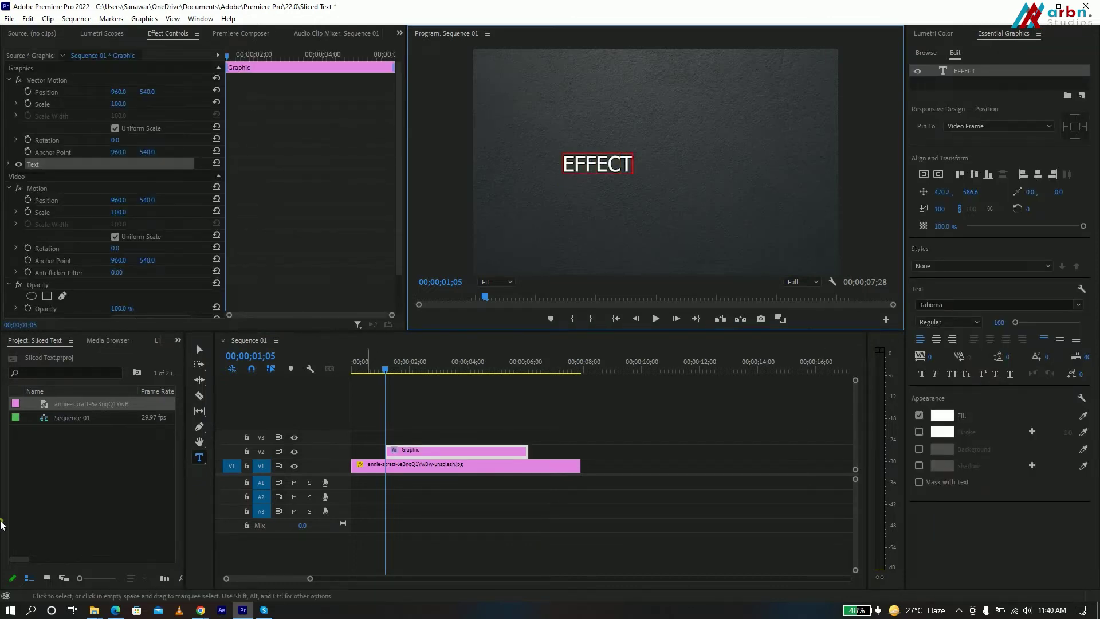
{"action": "left_click", "coordinate": [201, 349]}
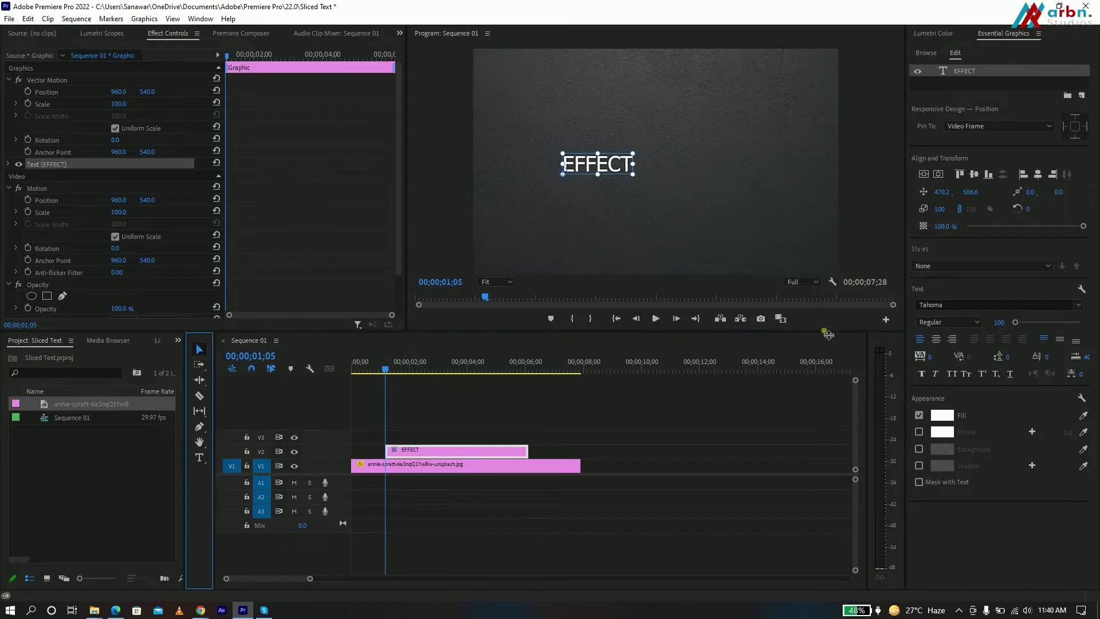
{"action": "left_click", "coordinate": [952, 310]}
{"action": "type", "text": "pop"}
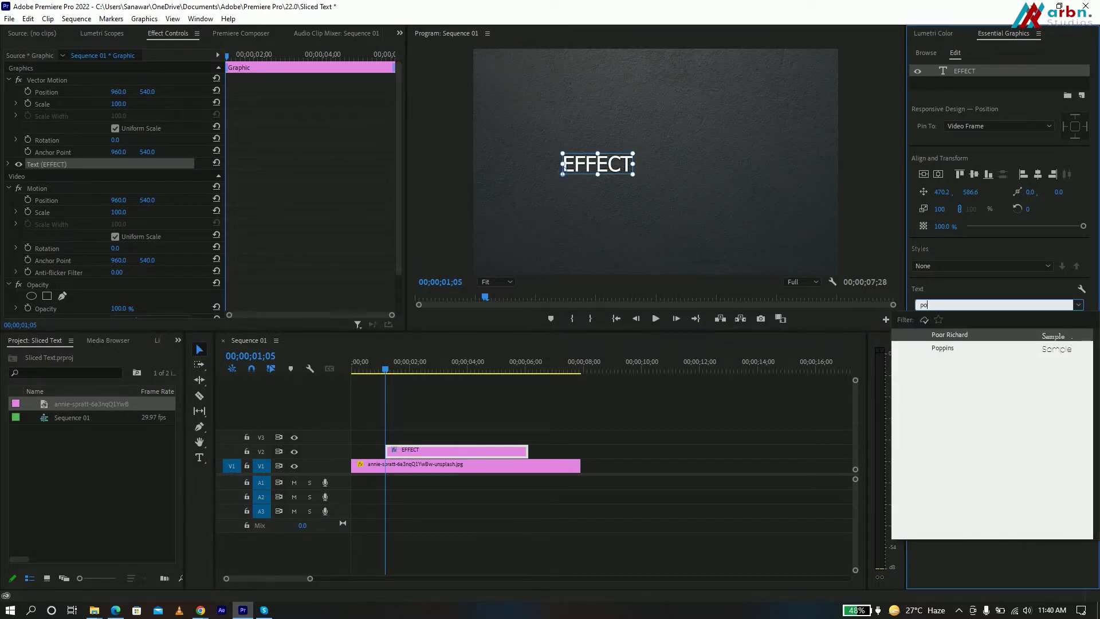
{"action": "key", "text": "Return"}
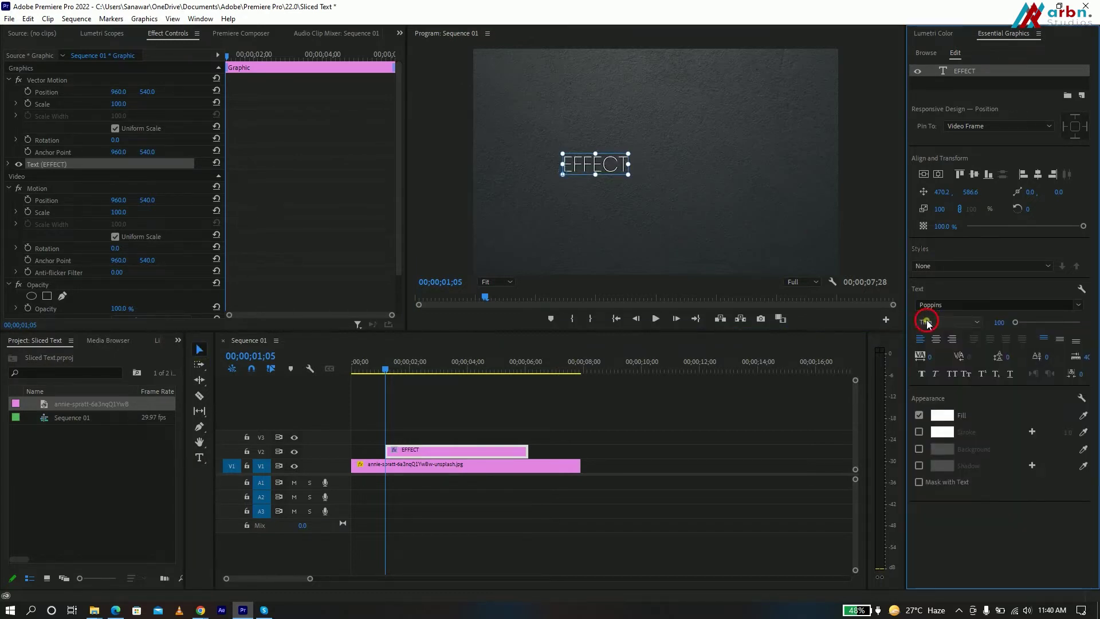
{"action": "left_click", "coordinate": [926, 320]}
{"action": "left_click", "coordinate": [944, 538]}
Enlarge the EFFECT text across the frame, centre it, then scale it down slightly.
{"action": "left_click_drag", "start_coordinate": [640, 155], "coordinate": [850, 105]}
{"action": "left_click", "coordinate": [938, 174]}
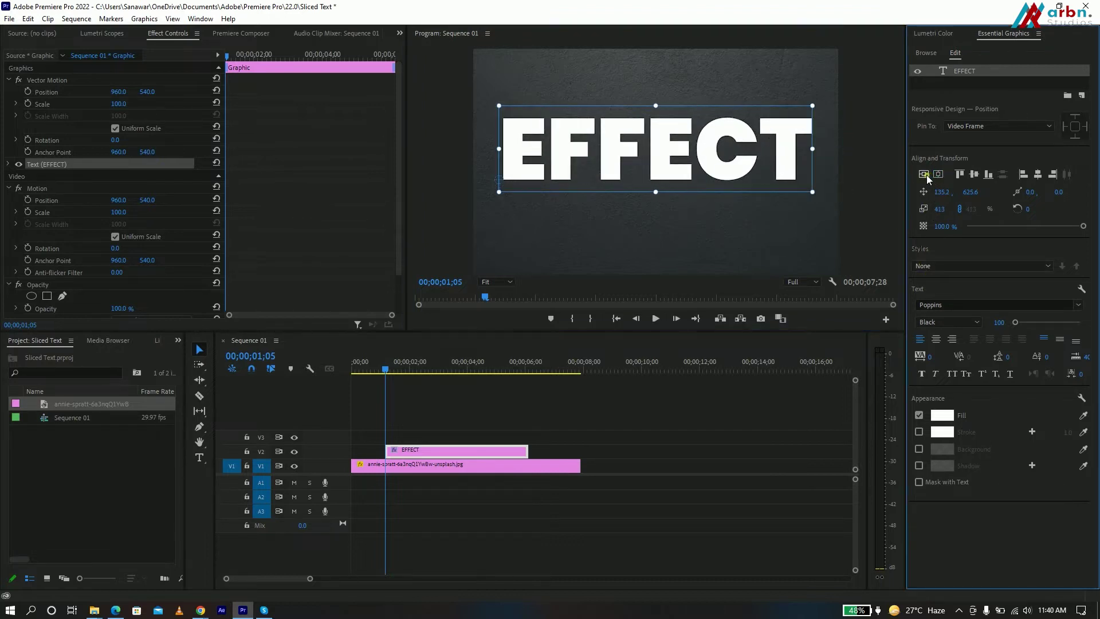
{"action": "left_click", "coordinate": [923, 174]}
{"action": "left_click", "coordinate": [689, 229]}
{"action": "left_click", "coordinate": [696, 181]}
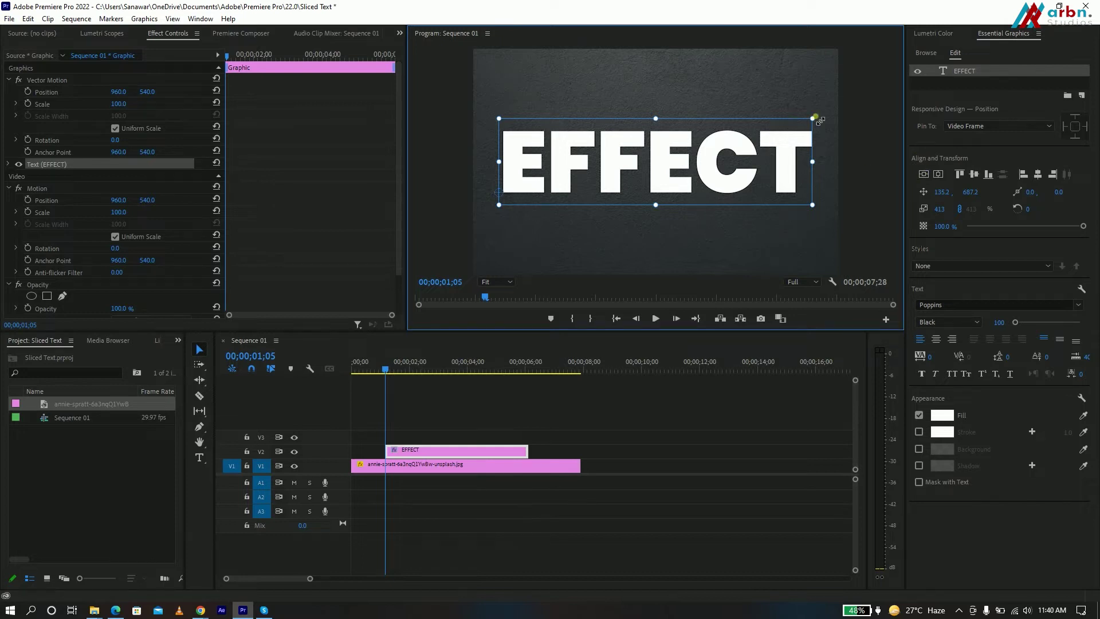
{"action": "left_click_drag", "start_coordinate": [820, 120], "coordinate": [777, 130]}
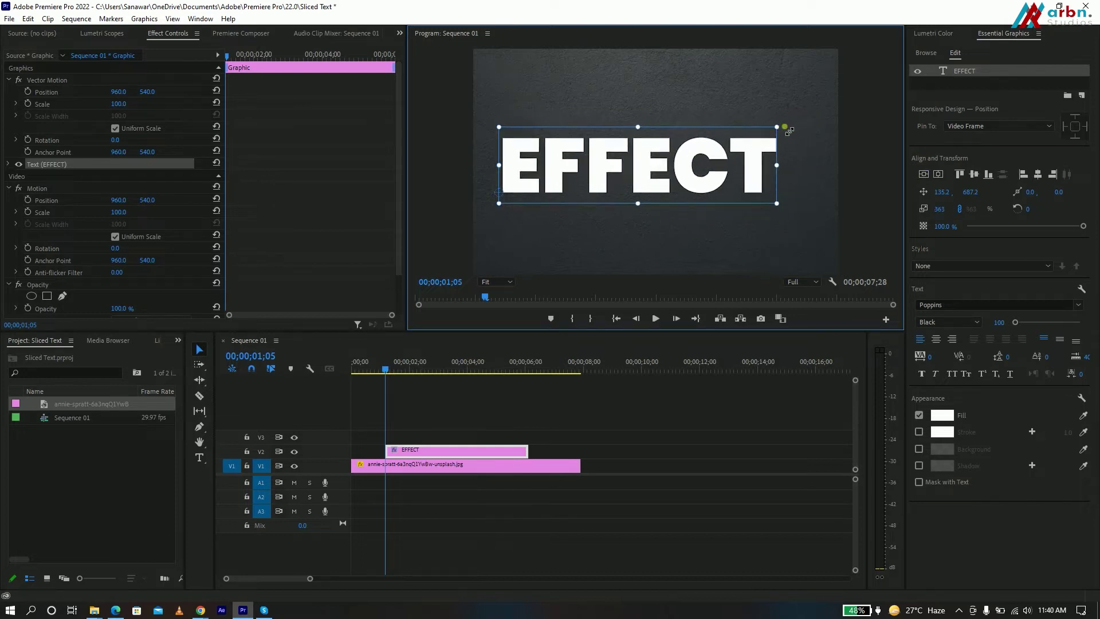
Change the EFFECT text weight to ExtraBold and recentre it in the frame.
{"action": "left_click", "coordinate": [946, 318]}
{"action": "left_click", "coordinate": [940, 510]}
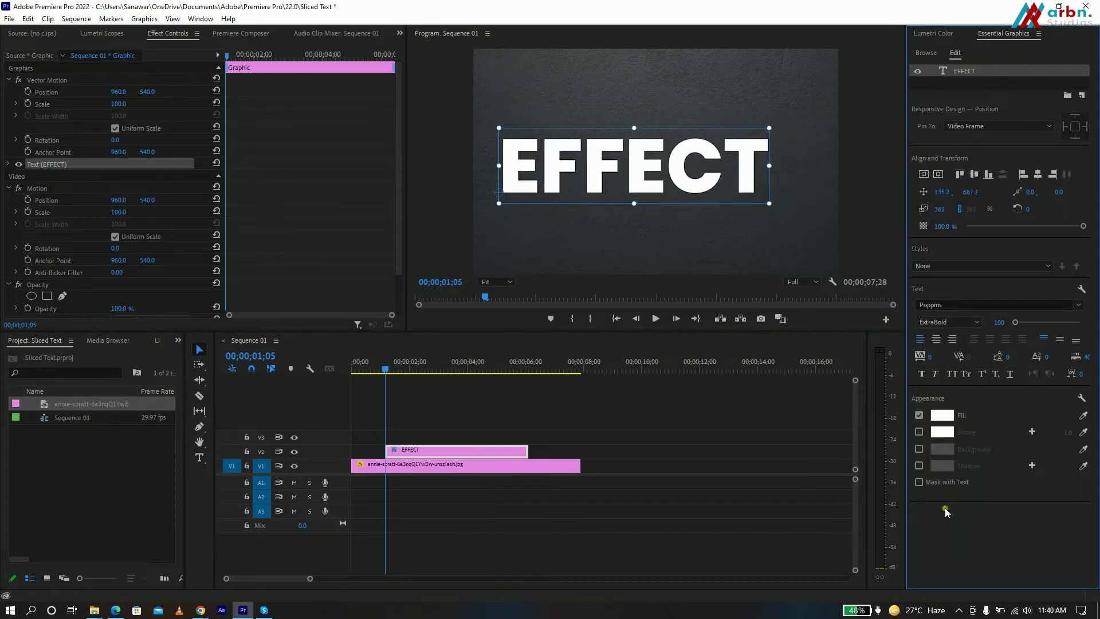
{"action": "left_click", "coordinate": [938, 174]}
{"action": "left_click", "coordinate": [713, 221]}
{"action": "left_click", "coordinate": [664, 167]}
{"action": "left_click", "coordinate": [638, 211]}
Trim the EFFECT clip to span from the sequence start to the background's end, and save.
{"action": "left_click_drag", "start_coordinate": [387, 451], "coordinate": [352, 451]}
{"action": "left_click_drag", "start_coordinate": [539, 446], "coordinate": [580, 451]}
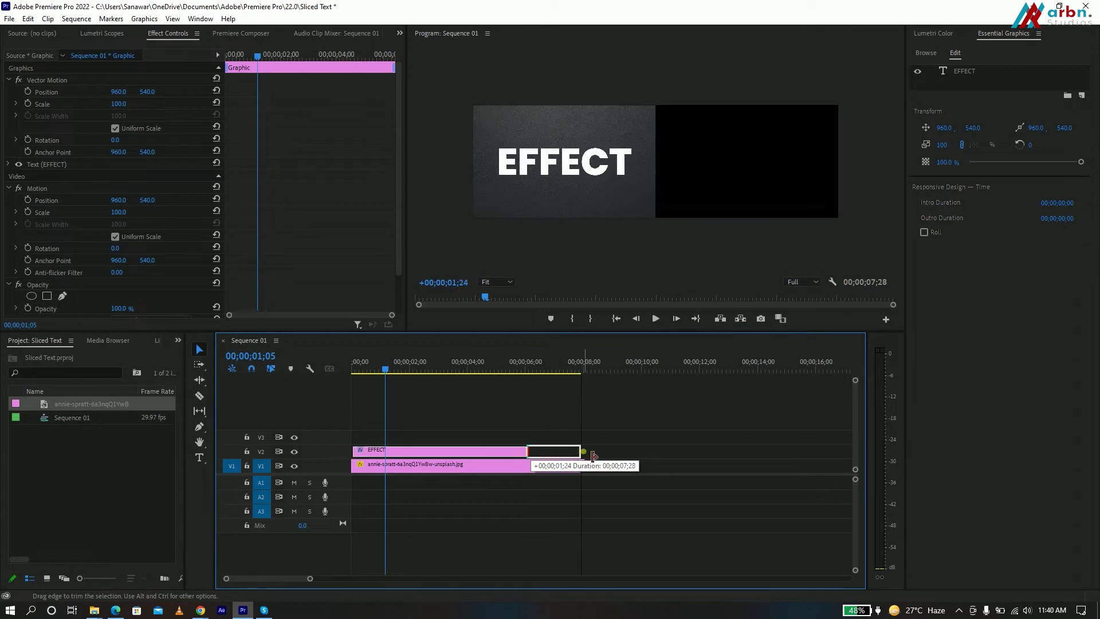
{"action": "scroll", "coordinate": [472, 493], "scroll_direction": "up", "scroll_amount": 2}
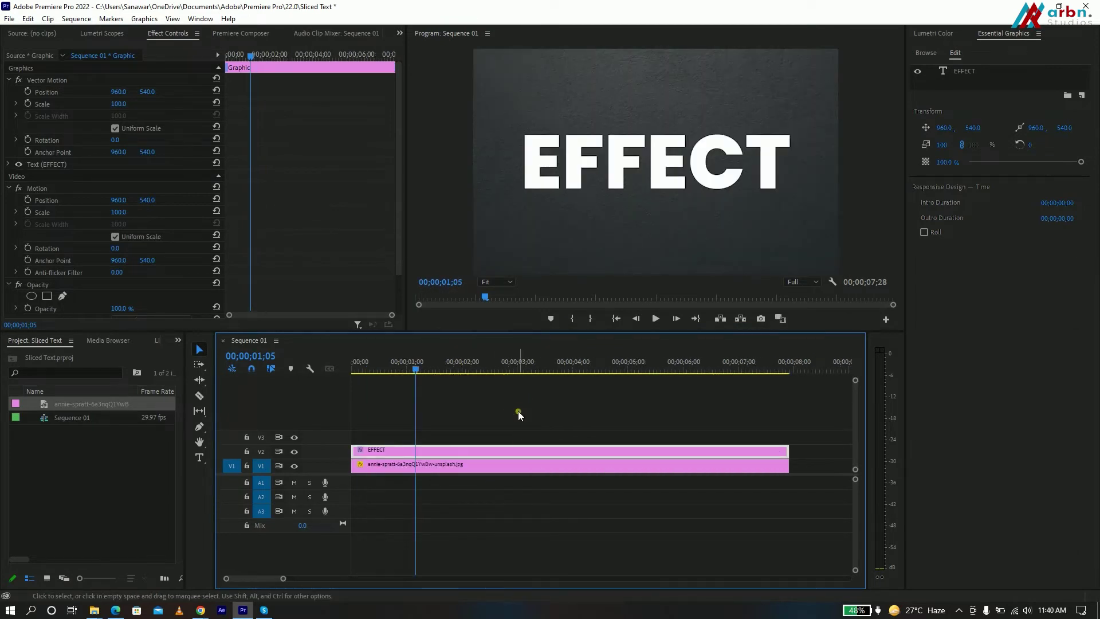
{"action": "key", "text": "ctrl+s"}
{"action": "left_click", "coordinate": [470, 417]}
{"action": "scroll", "coordinate": [400, 467], "scroll_direction": "up", "scroll_amount": 2}
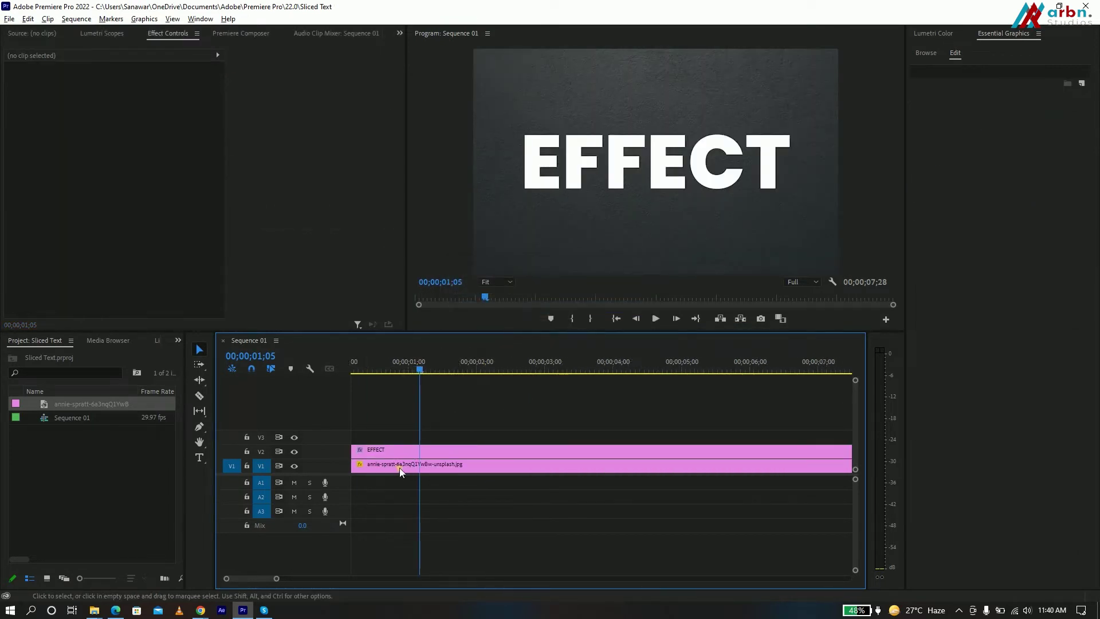
{"action": "left_click", "coordinate": [506, 453]}
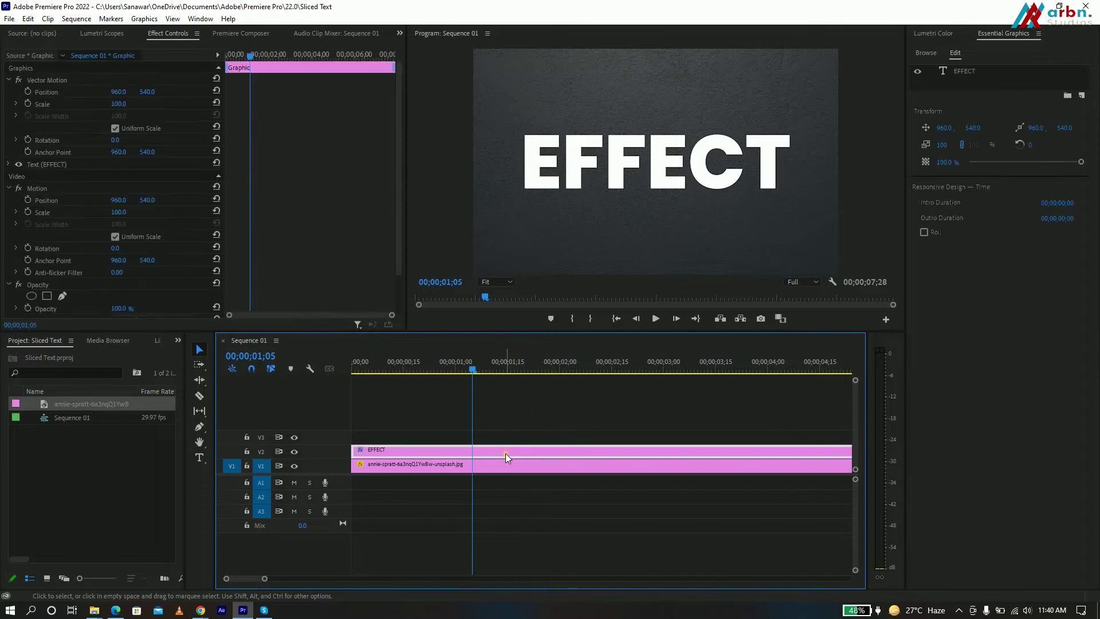
{"action": "scroll", "coordinate": [399, 442], "scroll_direction": "down", "scroll_amount": 2}
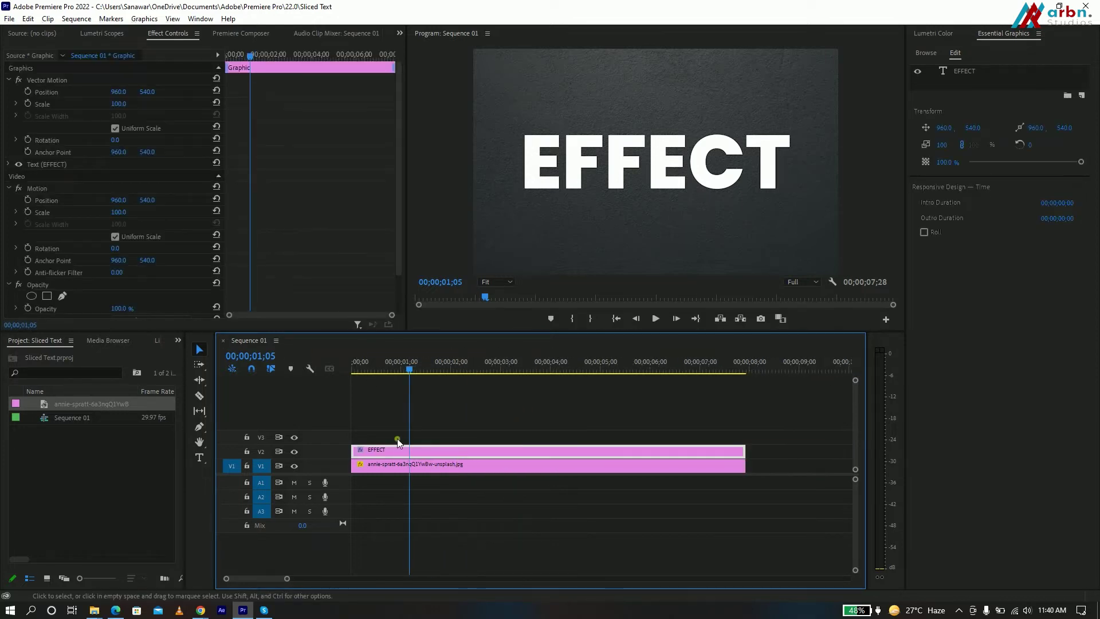
{"action": "scroll", "coordinate": [60, 255], "scroll_direction": "down", "scroll_amount": 2}
Draw a three-point triangular opacity pen mask diagonally across EFFECT, closing it on the first point.
{"action": "left_click", "coordinate": [62, 251]}
{"action": "left_click", "coordinate": [578, 163]}
{"action": "left_click", "coordinate": [487, 130]}
{"action": "left_click", "coordinate": [831, 206]}
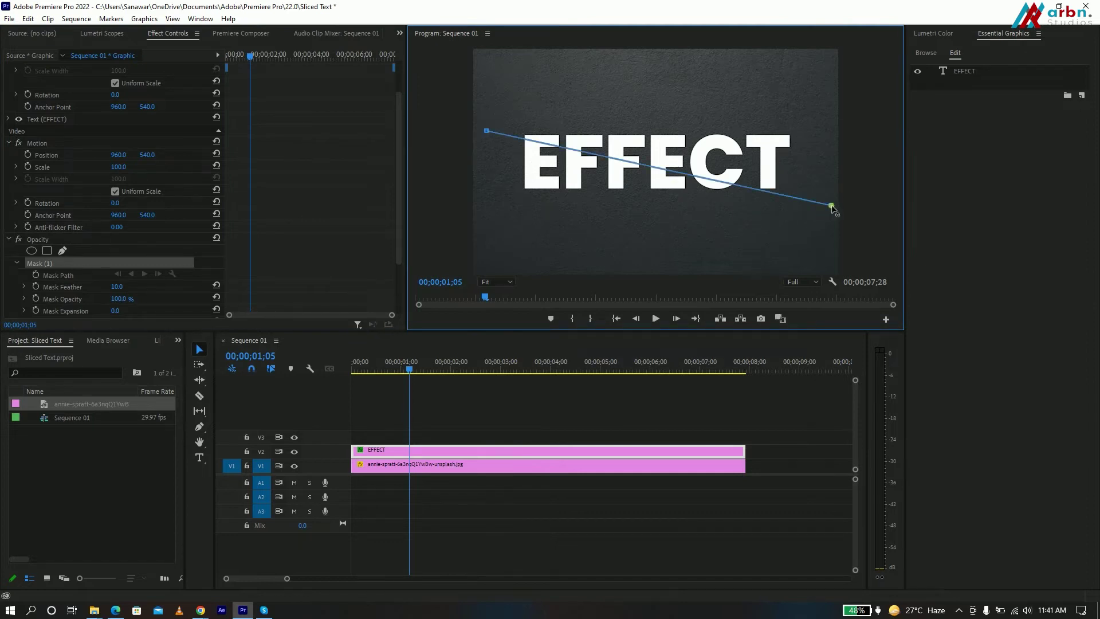
{"action": "left_click", "coordinate": [493, 236]}
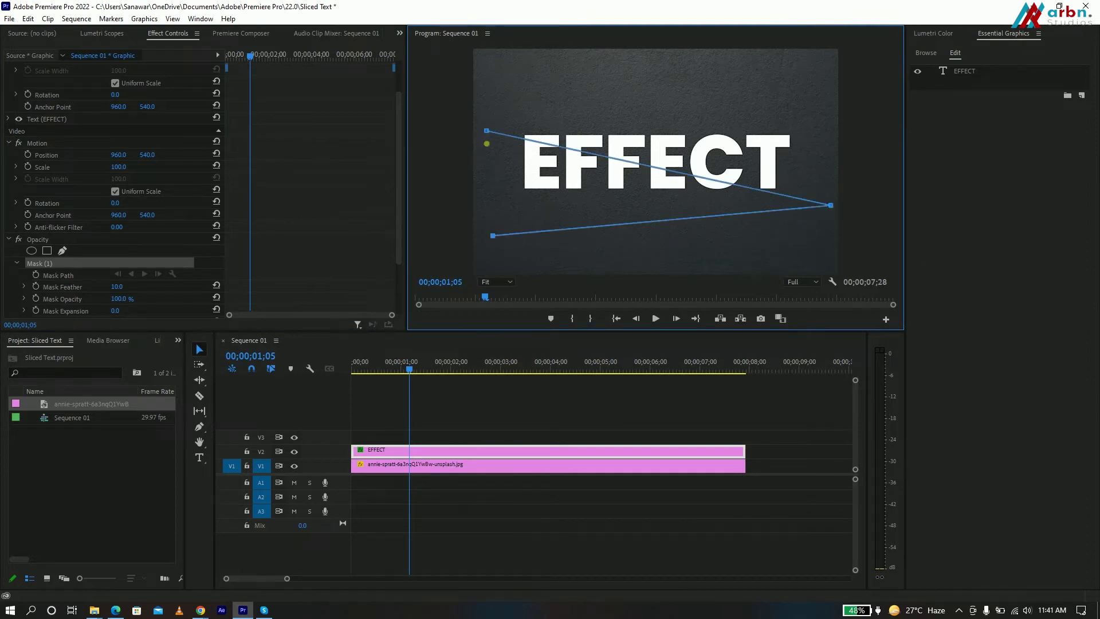
{"action": "left_click", "coordinate": [486, 132]}
{"action": "key", "text": "ctrl+z"}
{"action": "left_click", "coordinate": [487, 132]}
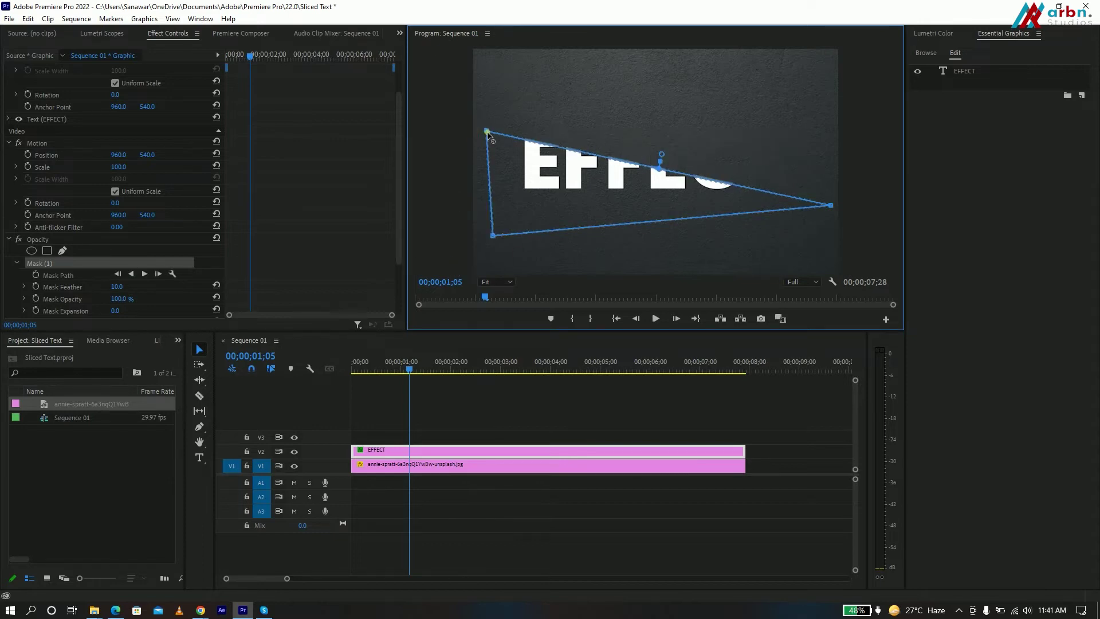
{"action": "scroll", "coordinate": [277, 232], "scroll_direction": "down", "scroll_amount": 3}
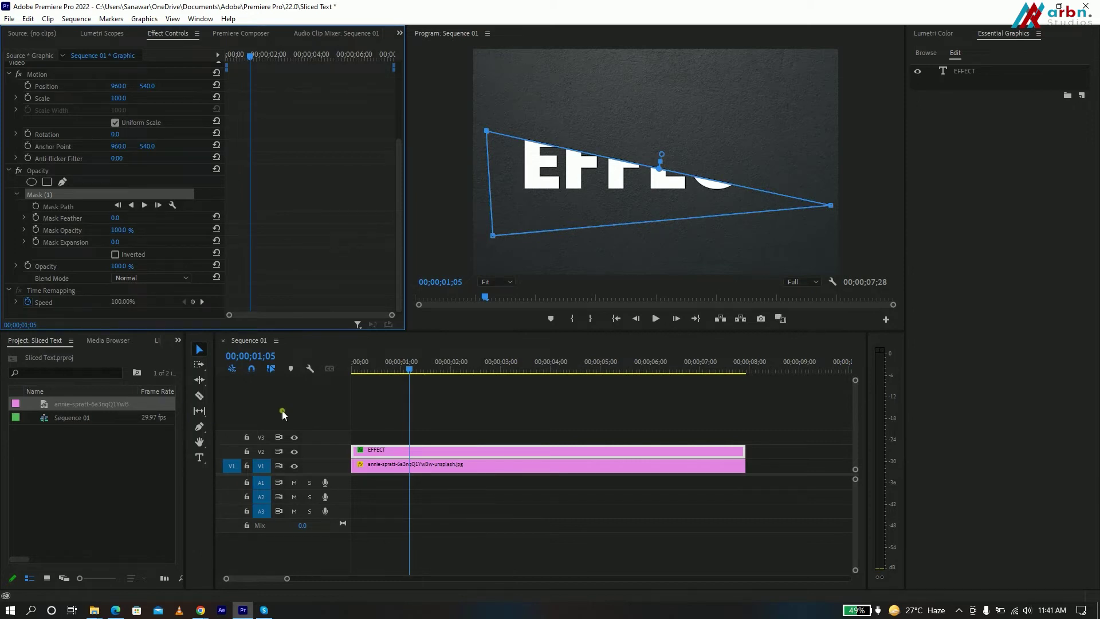
{"action": "left_click", "coordinate": [443, 452]}
Duplicate the masked EFFECT clip onto the tracks above and invert the top copy's mask.
{"action": "left_click_drag", "start_coordinate": [400, 452], "coordinate": [425, 422]}
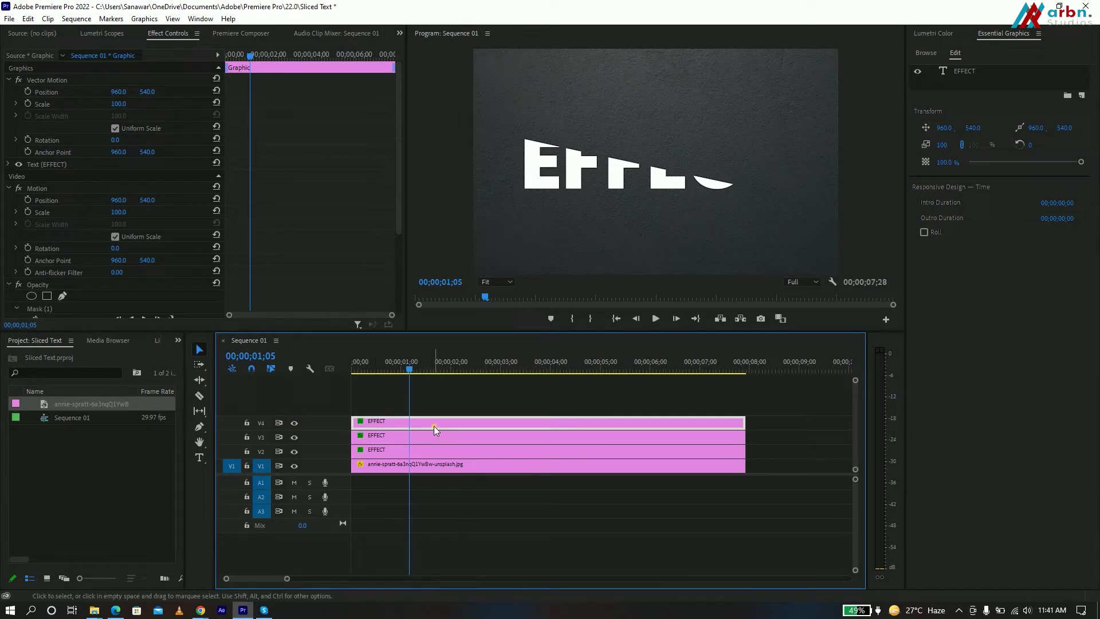
{"action": "scroll", "coordinate": [198, 220], "scroll_direction": "down", "scroll_amount": 3}
{"action": "scroll", "coordinate": [145, 267], "scroll_direction": "down", "scroll_amount": 2}
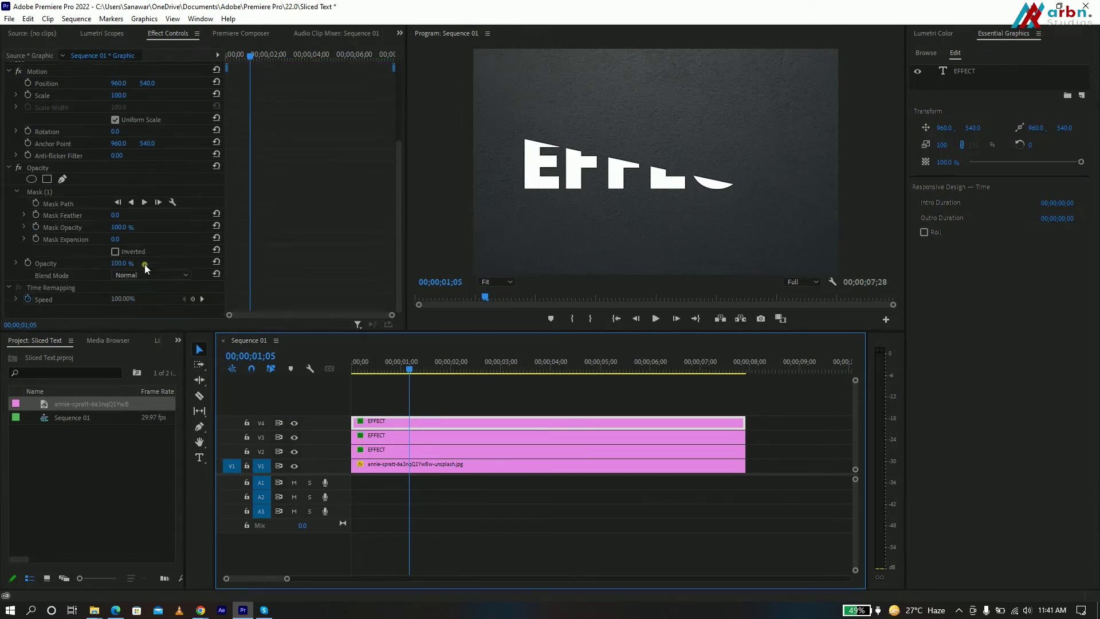
{"action": "left_click", "coordinate": [111, 250]}
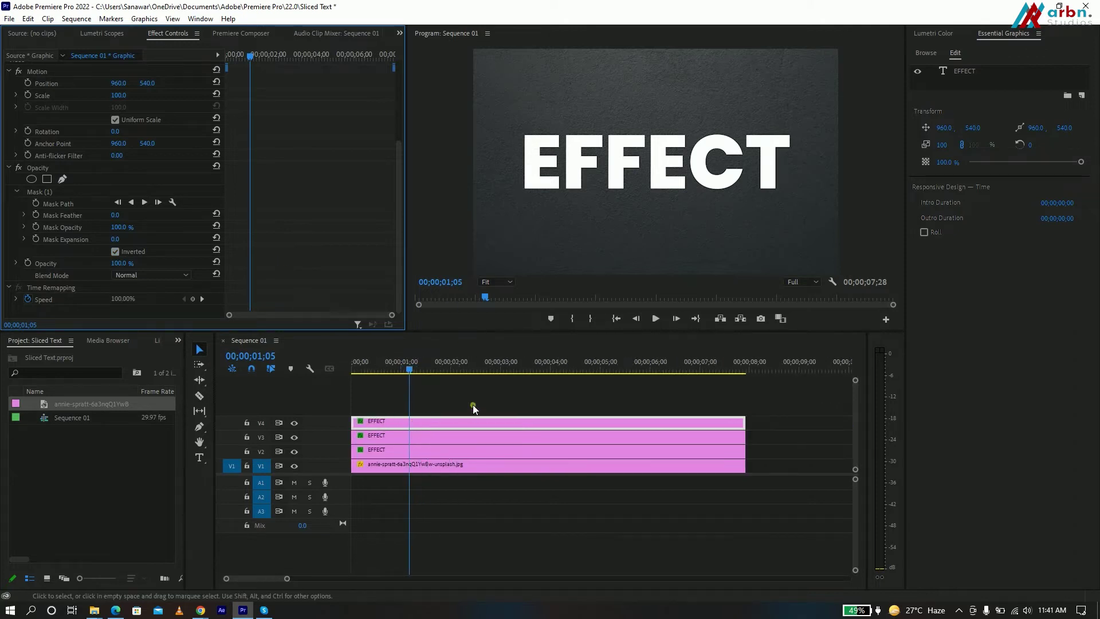
Toggle the bottom EFFECT track to compare, then select the bottom copy's text layer.
{"action": "left_click", "coordinate": [294, 423]}
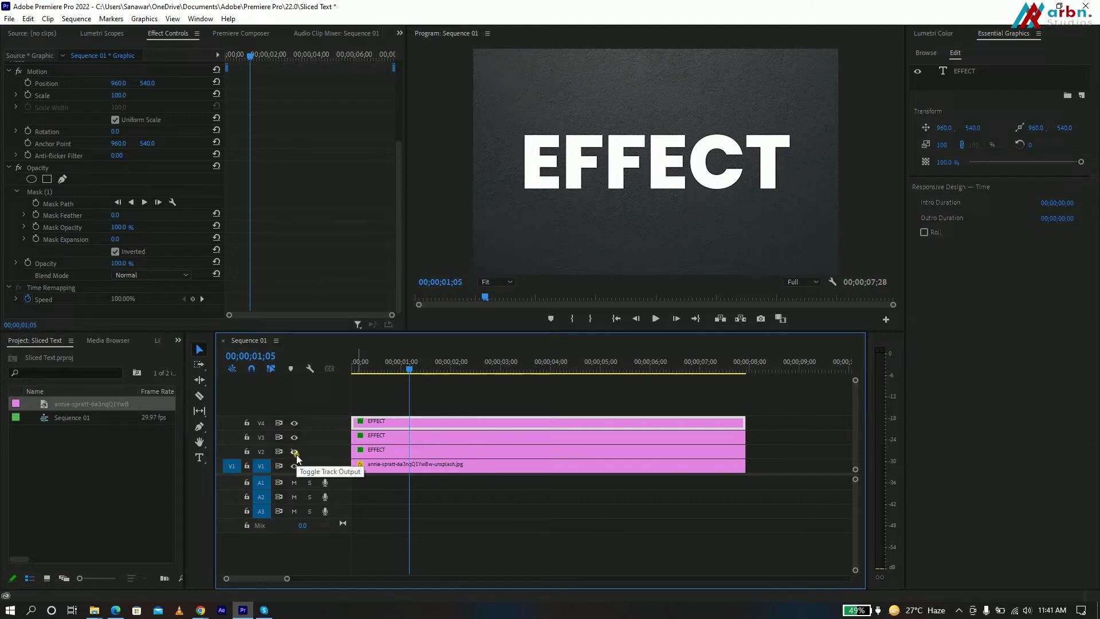
{"action": "left_click", "coordinate": [294, 451]}
{"action": "left_click", "coordinate": [393, 455]}
{"action": "left_click", "coordinate": [294, 452]}
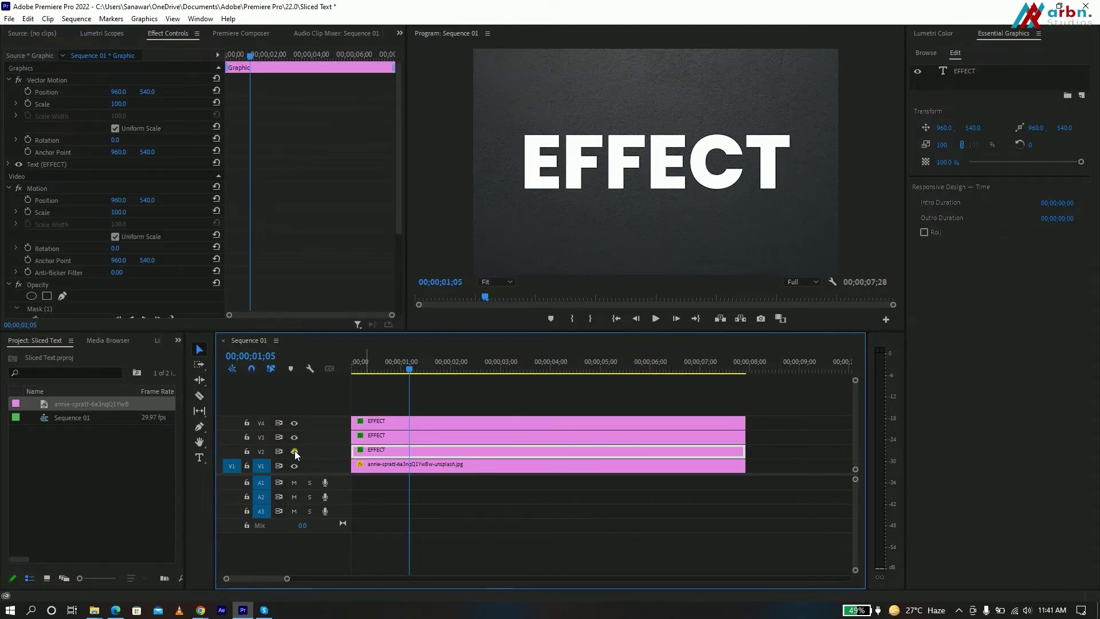
{"action": "left_click", "coordinate": [970, 70]}
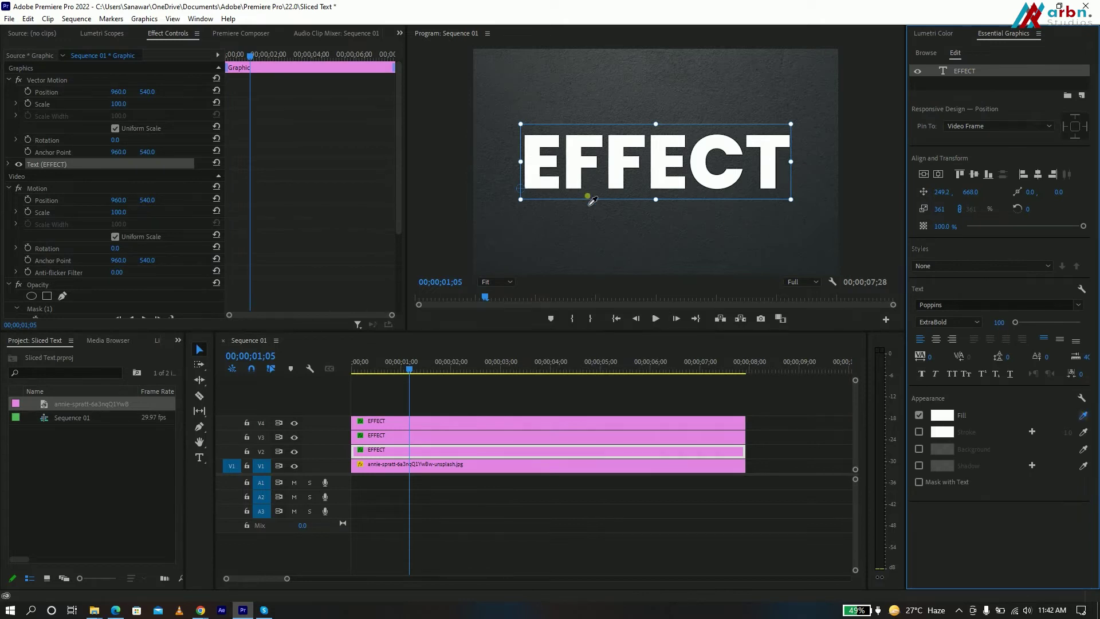
Fill the bottom EFFECT copy with dark grey sampled from the background texture via the eyedropper.
{"action": "left_click", "coordinate": [569, 206]}
{"action": "left_click", "coordinate": [294, 423]}
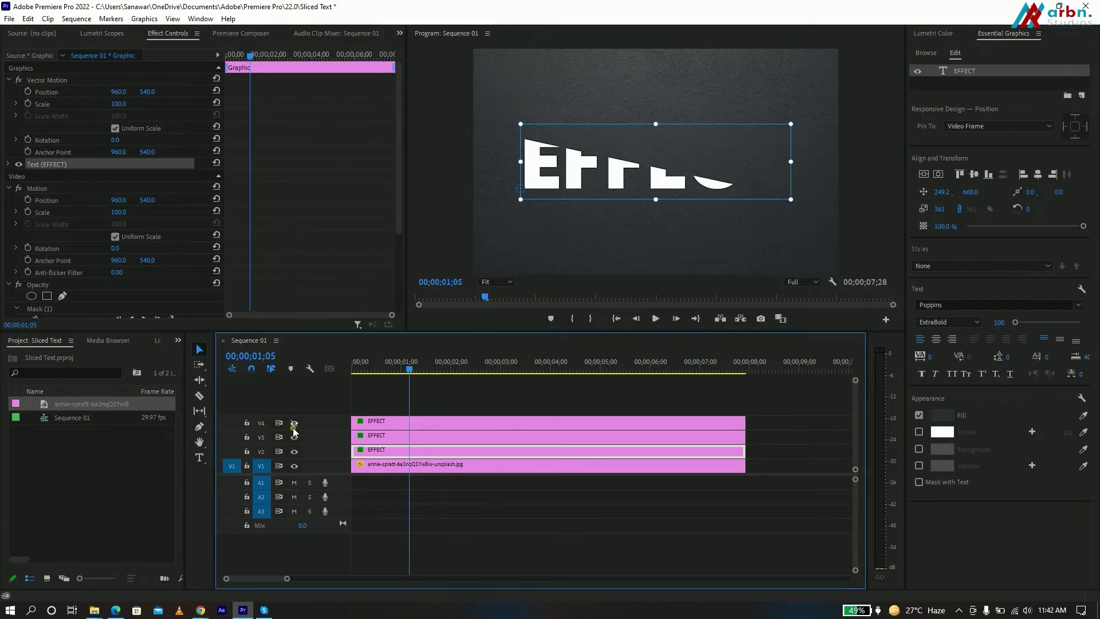
{"action": "left_click", "coordinate": [295, 437]}
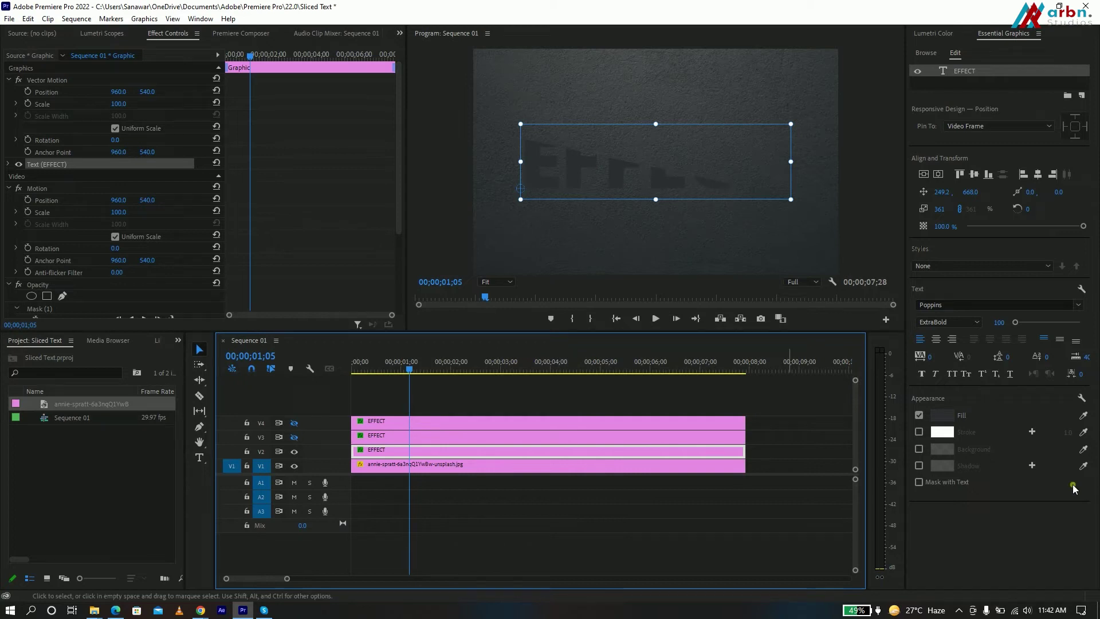
{"action": "left_click", "coordinate": [1085, 416]}
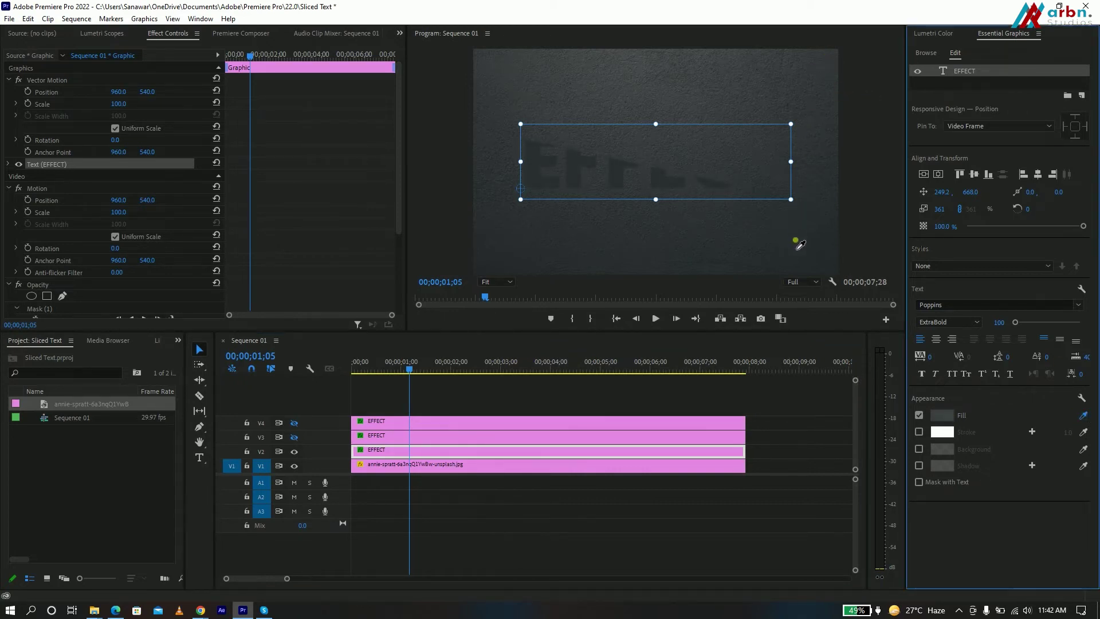
{"action": "left_click", "coordinate": [486, 270]}
{"action": "left_click", "coordinate": [606, 252]}
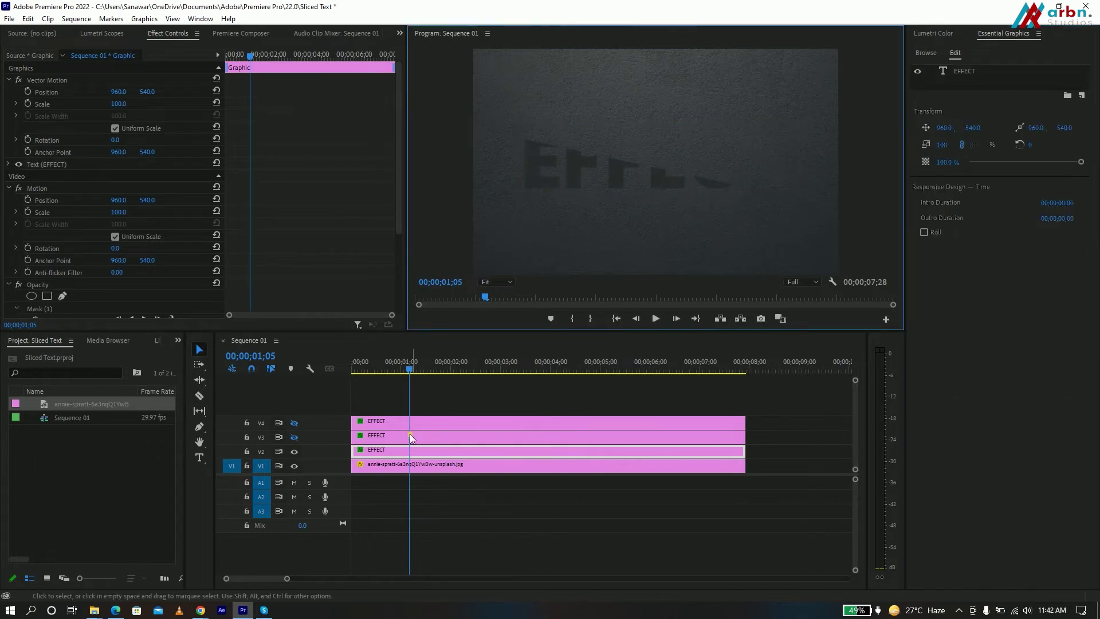
{"action": "left_click", "coordinate": [294, 423]}
{"action": "left_click", "coordinate": [294, 437]}
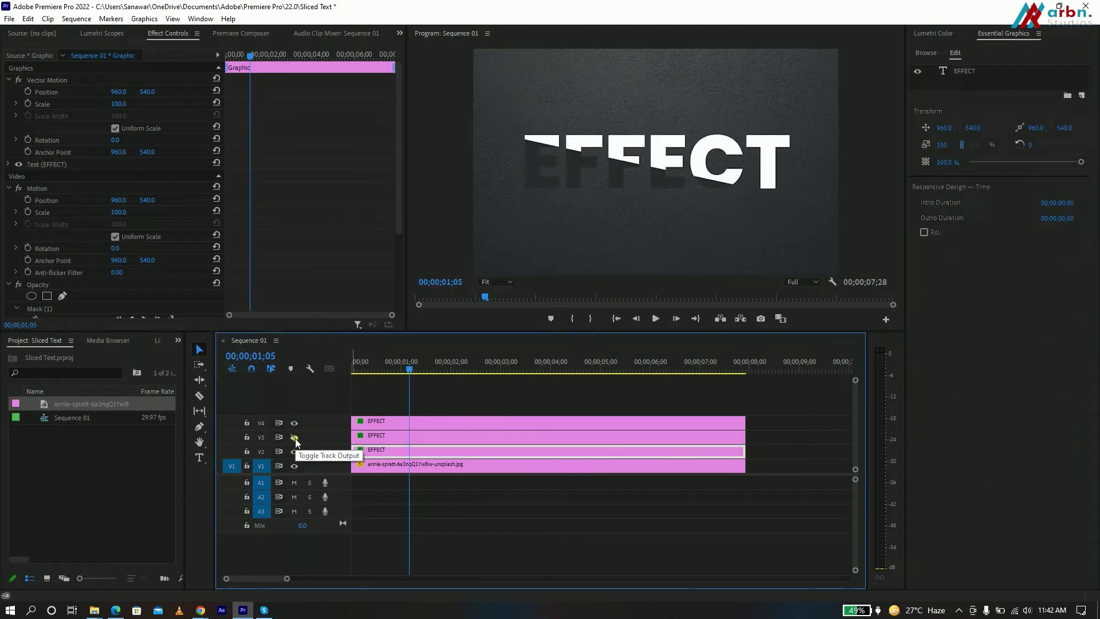
{"action": "left_click", "coordinate": [447, 400]}
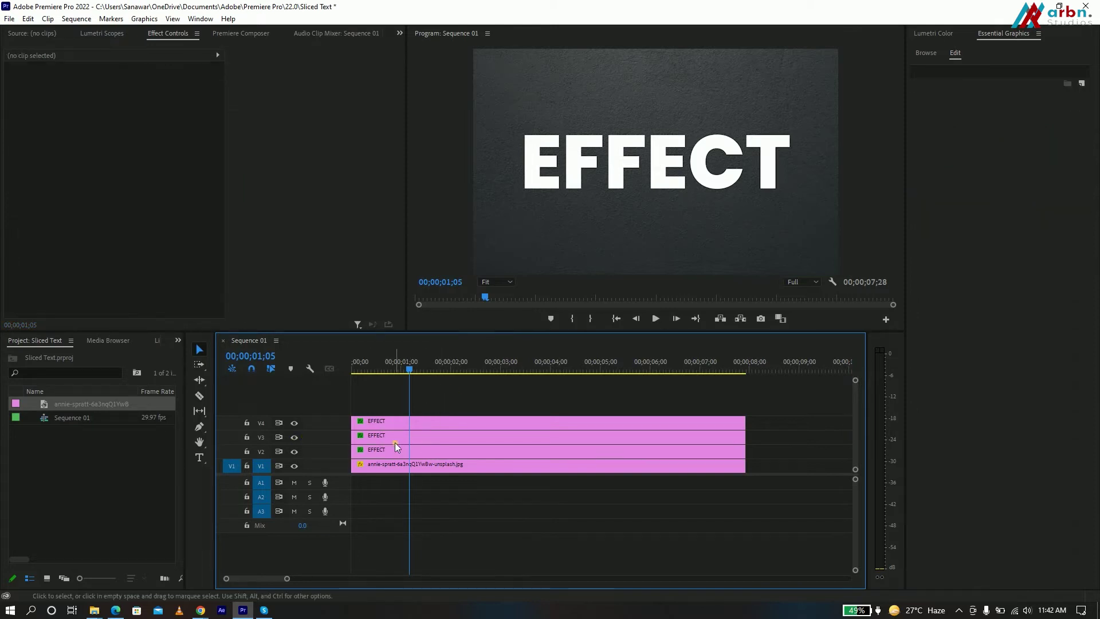
Hide the middle white EFFECT copy, keeping the top copy and dark bottom copy visible.
{"action": "left_click", "coordinate": [199, 426]}
{"action": "left_click", "coordinate": [511, 270]}
{"action": "key", "text": "ctrl+z"}
{"action": "left_click", "coordinate": [295, 425]}
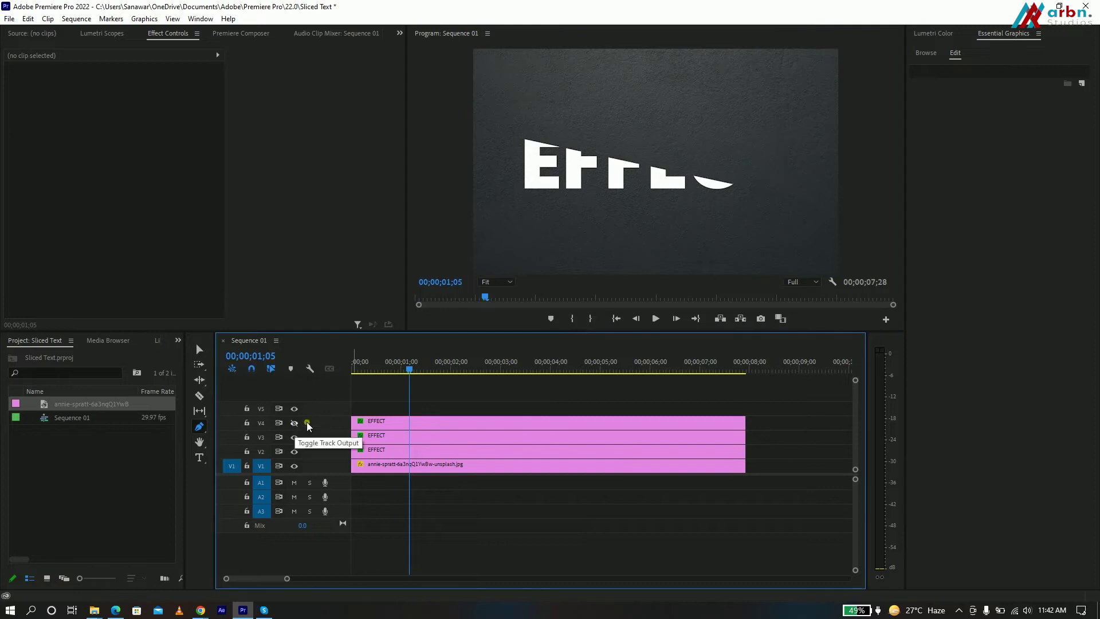
{"action": "left_click", "coordinate": [295, 424]}
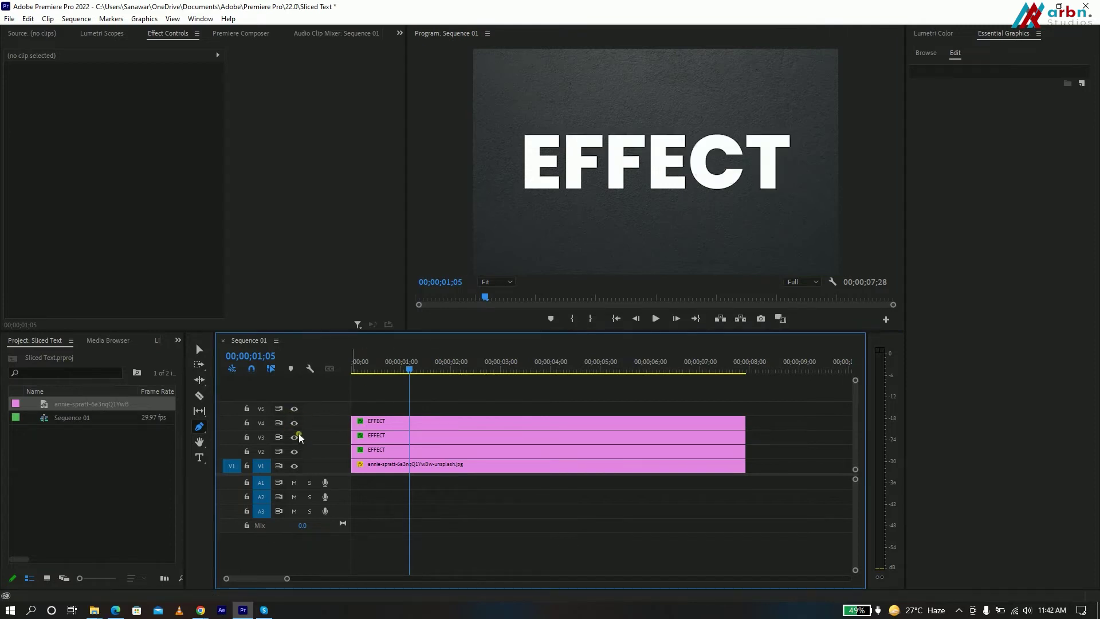
{"action": "left_click", "coordinate": [294, 424]}
{"action": "left_click", "coordinate": [295, 438]}
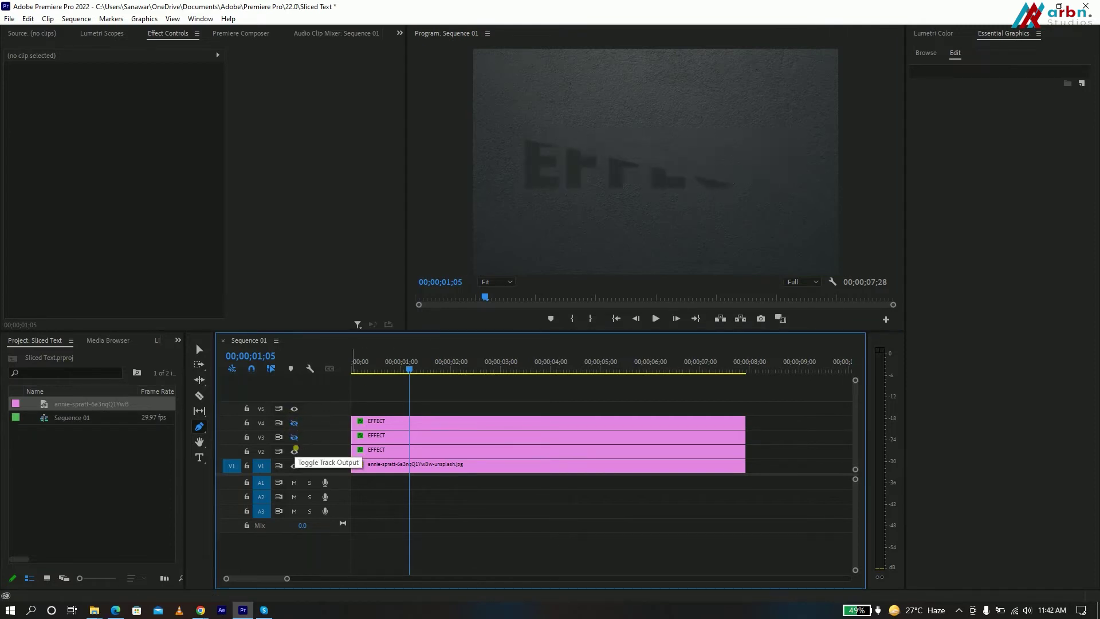
{"action": "left_click", "coordinate": [295, 424]}
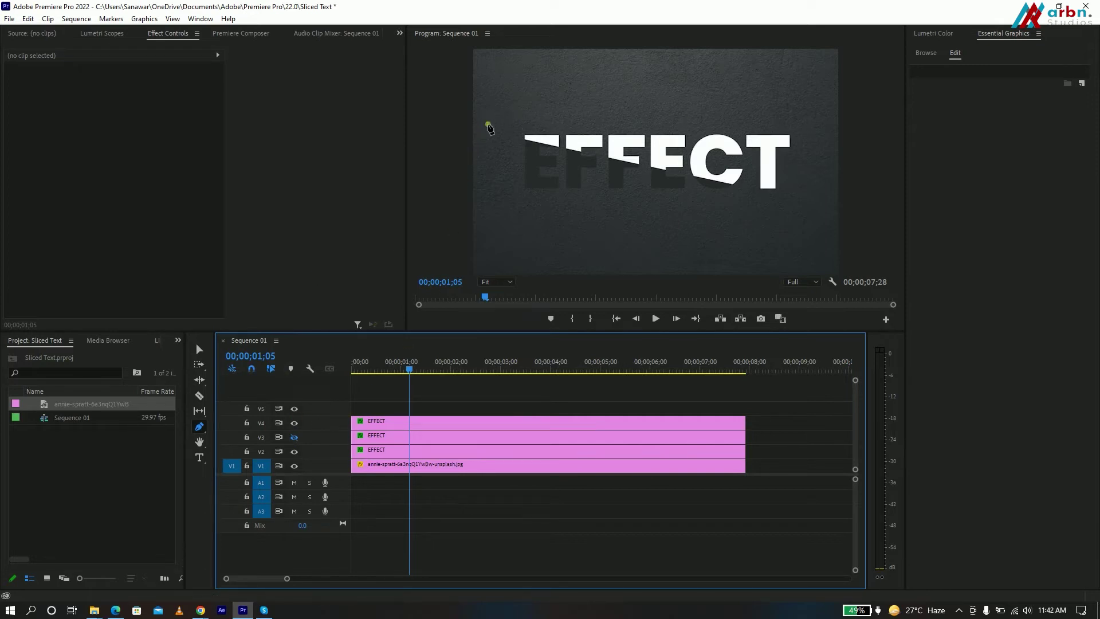
Draw a diagonal pen line along the slice, from left of EFFECT to below its right side.
{"action": "left_click", "coordinate": [481, 127]}
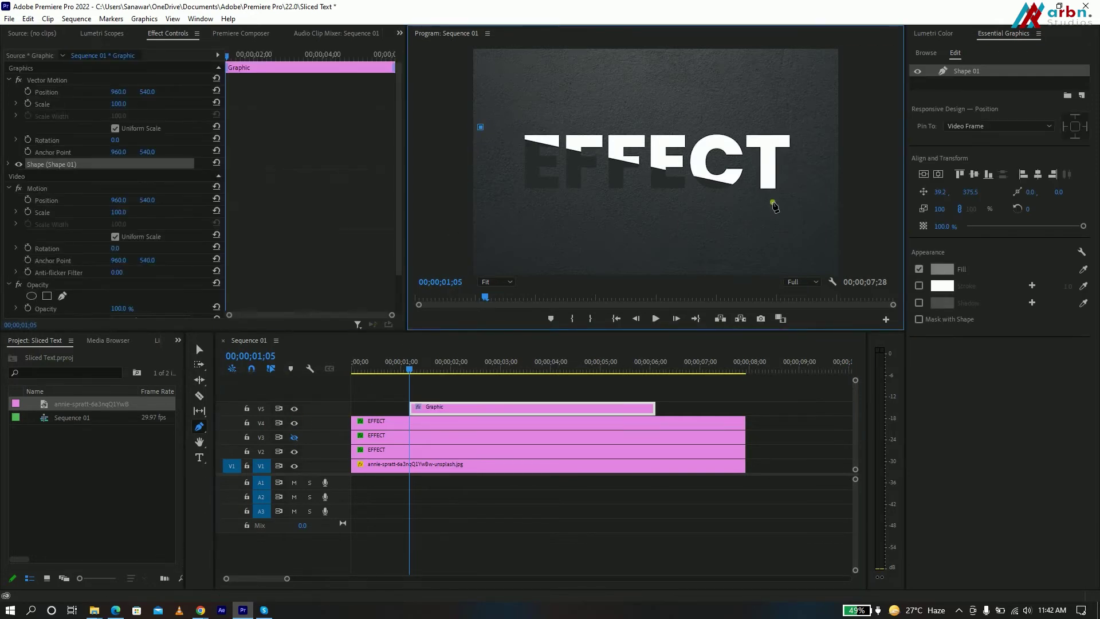
{"action": "left_click", "coordinate": [832, 212]}
{"action": "left_click_drag", "start_coordinate": [832, 216], "coordinate": [834, 212]}
{"action": "key", "text": "grave"}
{"action": "left_click_drag", "start_coordinate": [173, 215], "coordinate": [171, 223]}
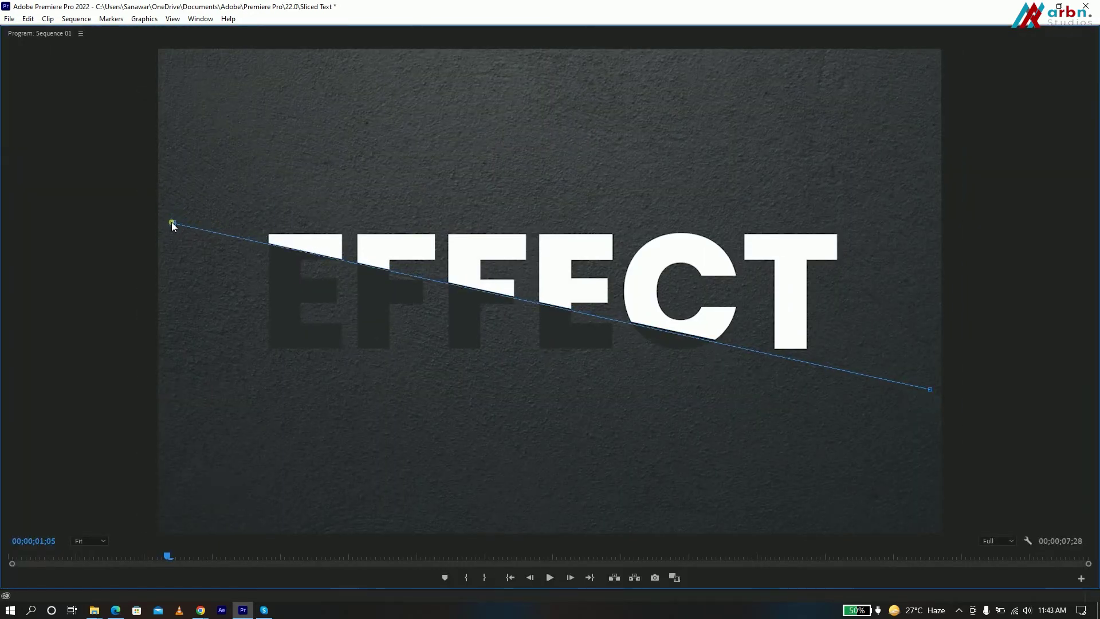
{"action": "left_click_drag", "start_coordinate": [172, 223], "coordinate": [172, 221]}
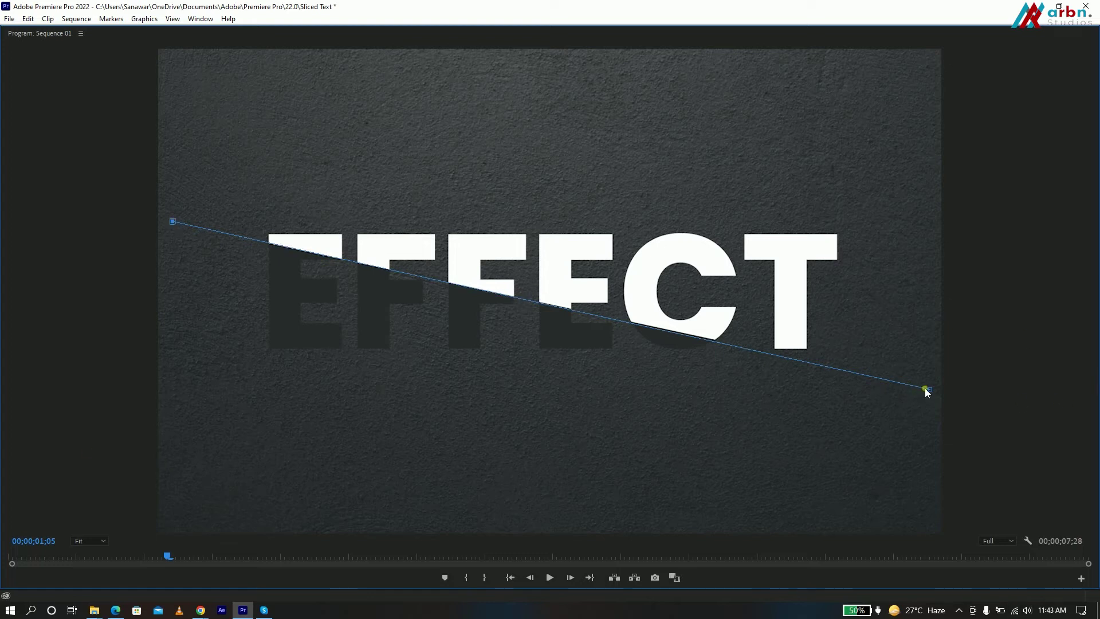
{"action": "left_click_drag", "start_coordinate": [931, 391], "coordinate": [930, 389]}
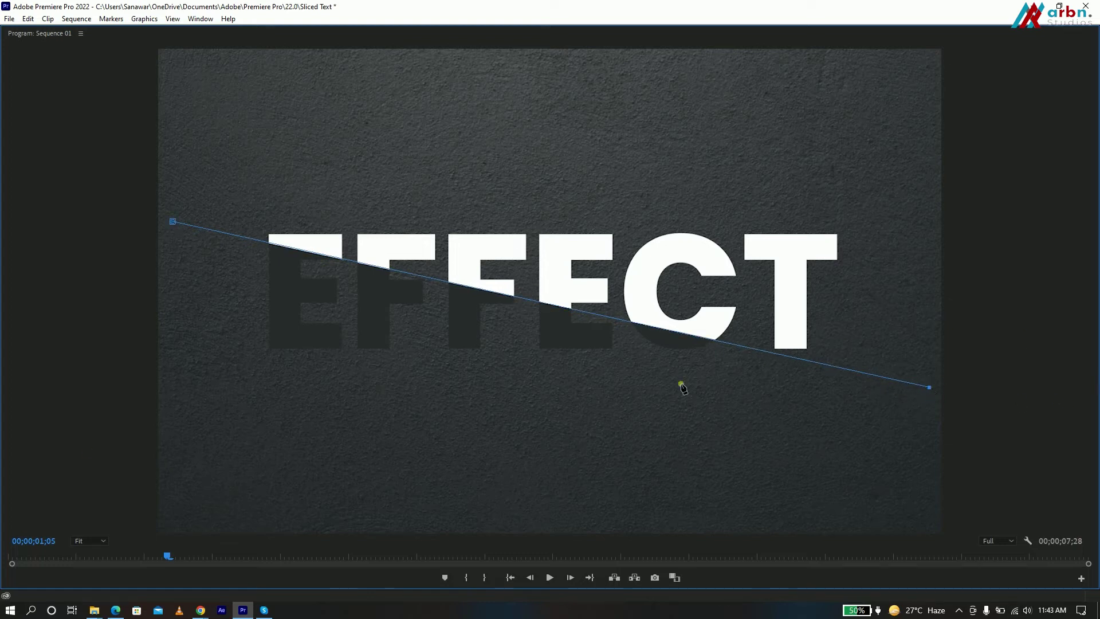
{"action": "left_click_drag", "start_coordinate": [171, 221], "coordinate": [159, 220]}
{"action": "left_click_drag", "start_coordinate": [927, 389], "coordinate": [941, 392]}
{"action": "key", "text": "grave"}
Give the slice line no fill and a white stroke of width 3.0.
{"action": "left_click", "coordinate": [919, 270]}
{"action": "left_click", "coordinate": [1069, 286]}
{"action": "type", "text": "3"}
{"action": "key", "text": "Return"}
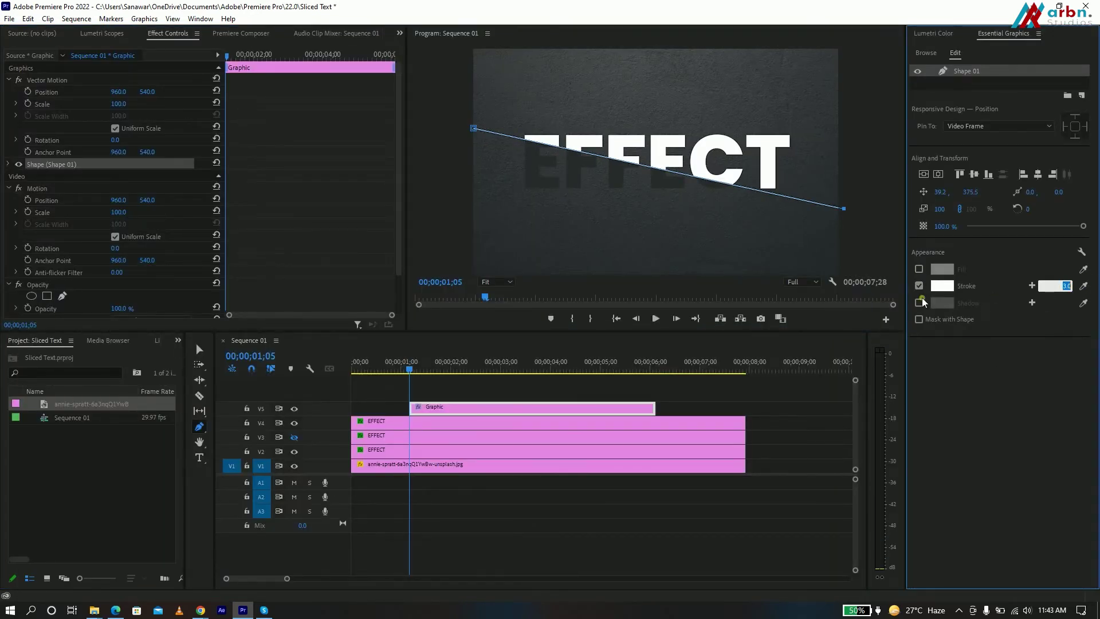
Extend the line Graphic clip from 00:00 to the other clips' end and show V3 again.
{"action": "left_click", "coordinate": [199, 349]}
{"action": "left_click", "coordinate": [589, 256]}
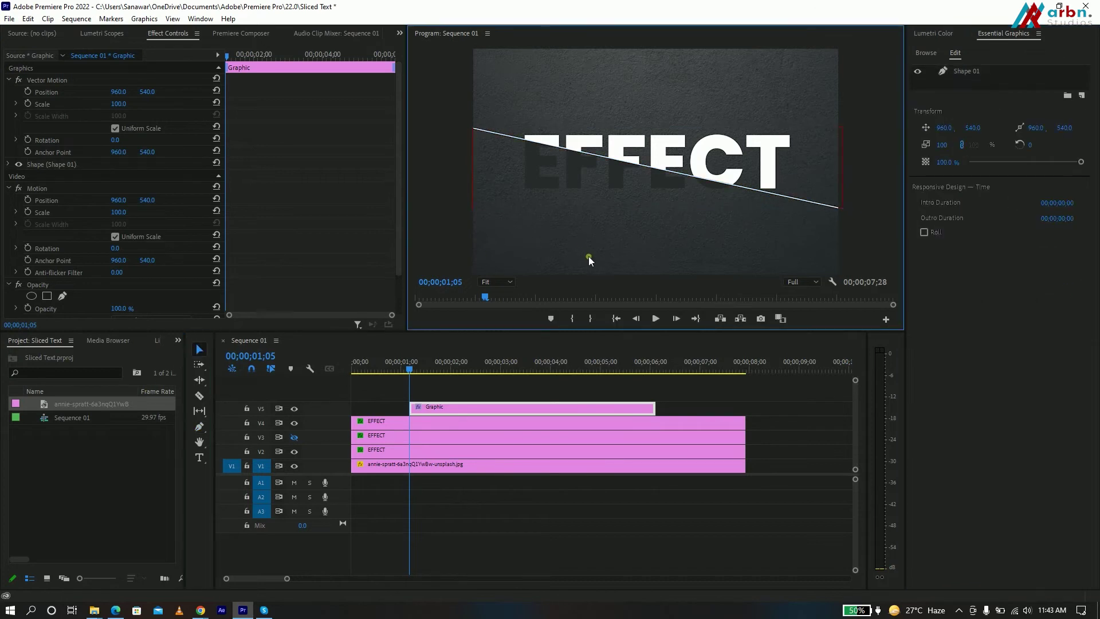
{"action": "left_click", "coordinate": [818, 200]}
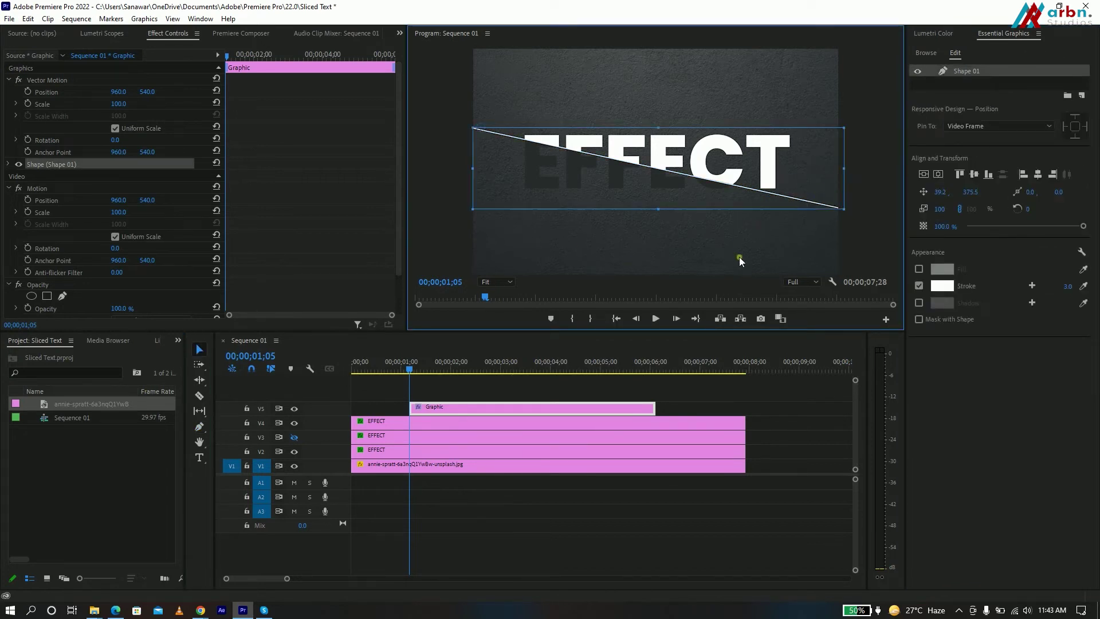
{"action": "left_click_drag", "start_coordinate": [411, 408], "coordinate": [352, 408]}
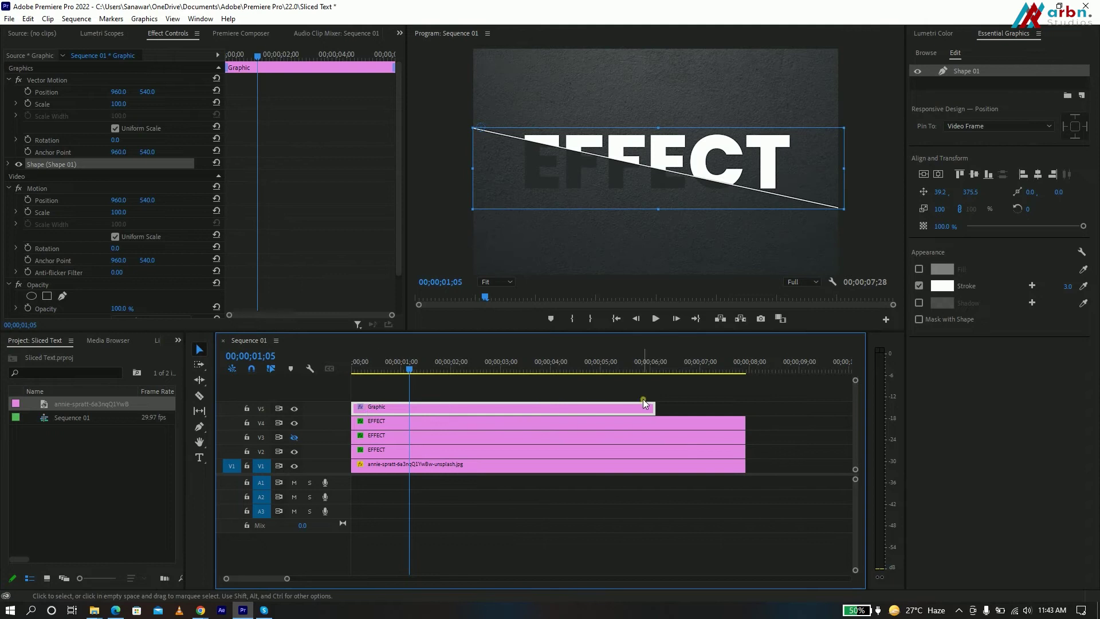
{"action": "left_click_drag", "start_coordinate": [654, 408], "coordinate": [745, 408]}
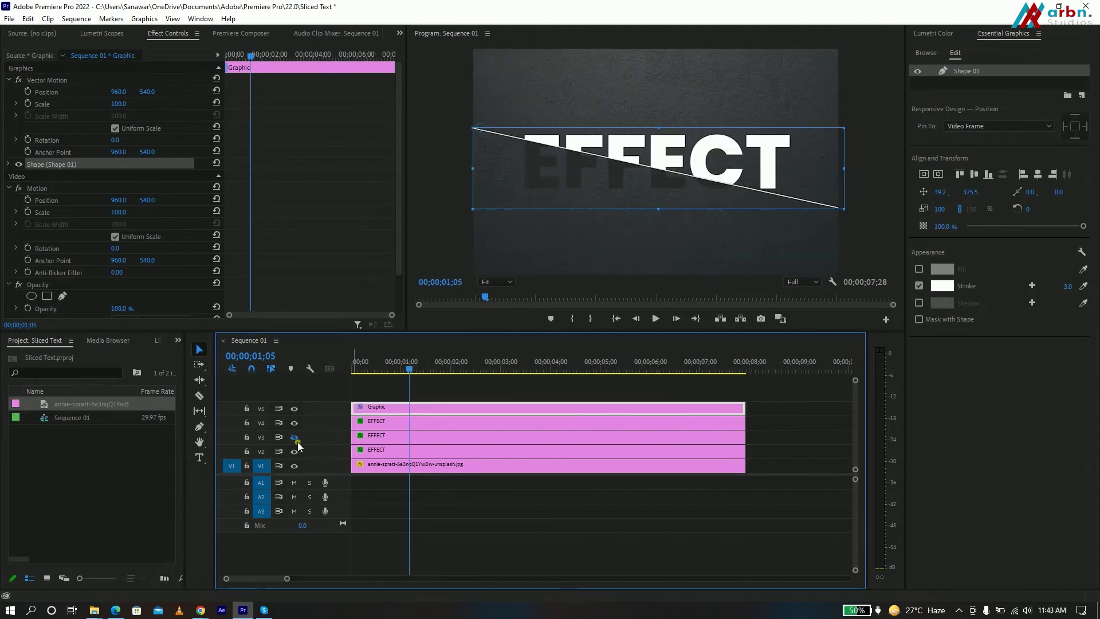
{"action": "left_click", "coordinate": [295, 437]}
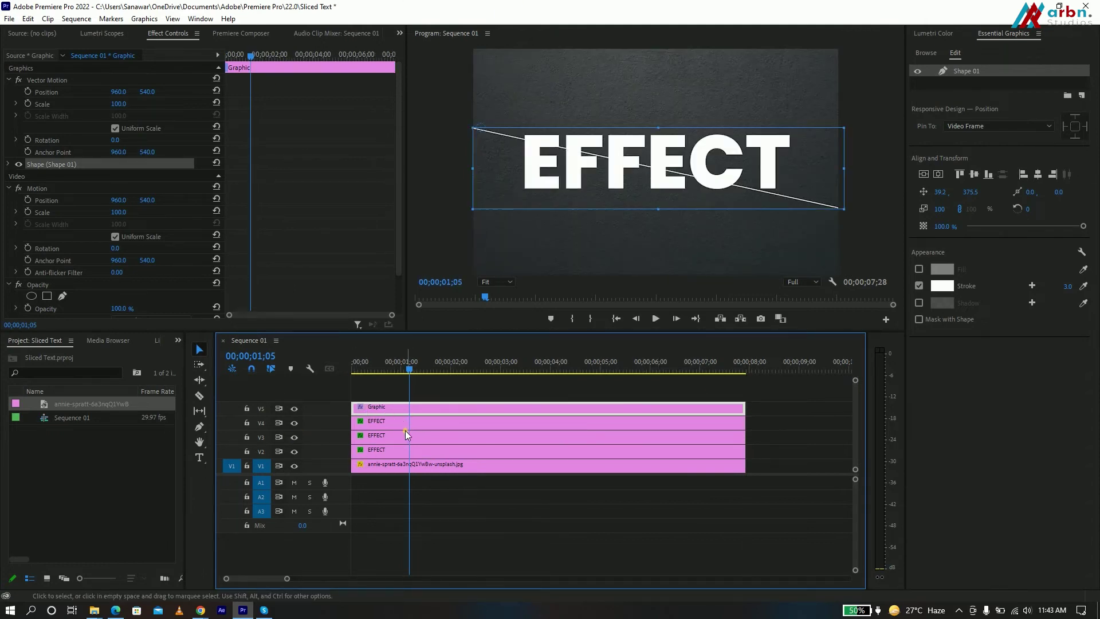
{"action": "left_click", "coordinate": [927, 254]}
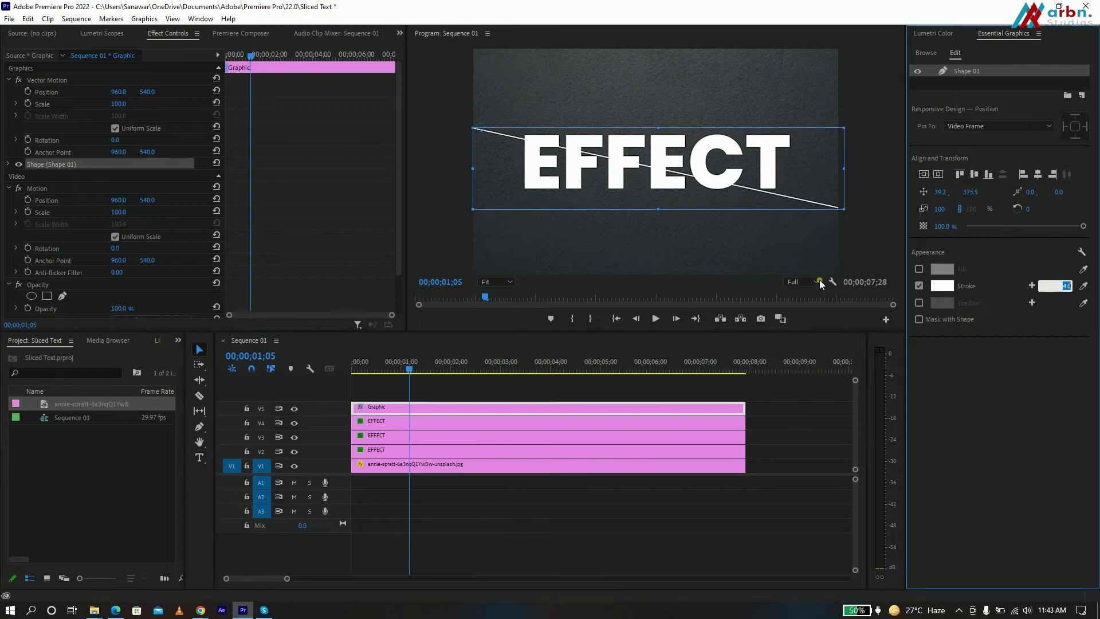
{"action": "left_click", "coordinate": [753, 266]}
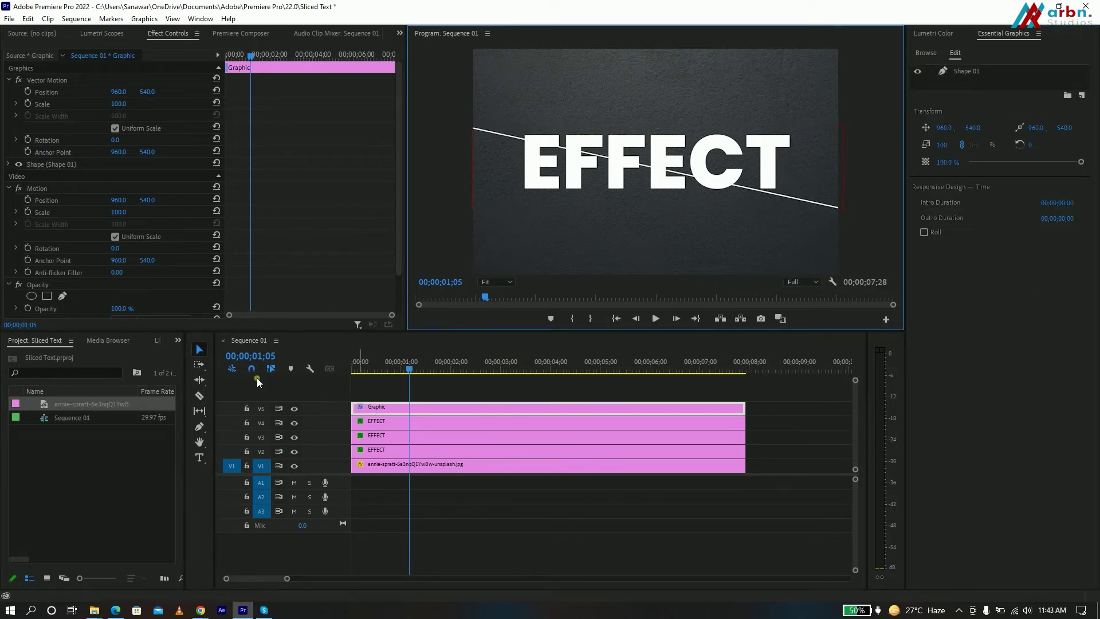
{"action": "left_click", "coordinate": [178, 341]}
Apply the Linear Wipe effect, found by searching 'wipe', to the line Graphic clip.
{"action": "left_click", "coordinate": [194, 400]}
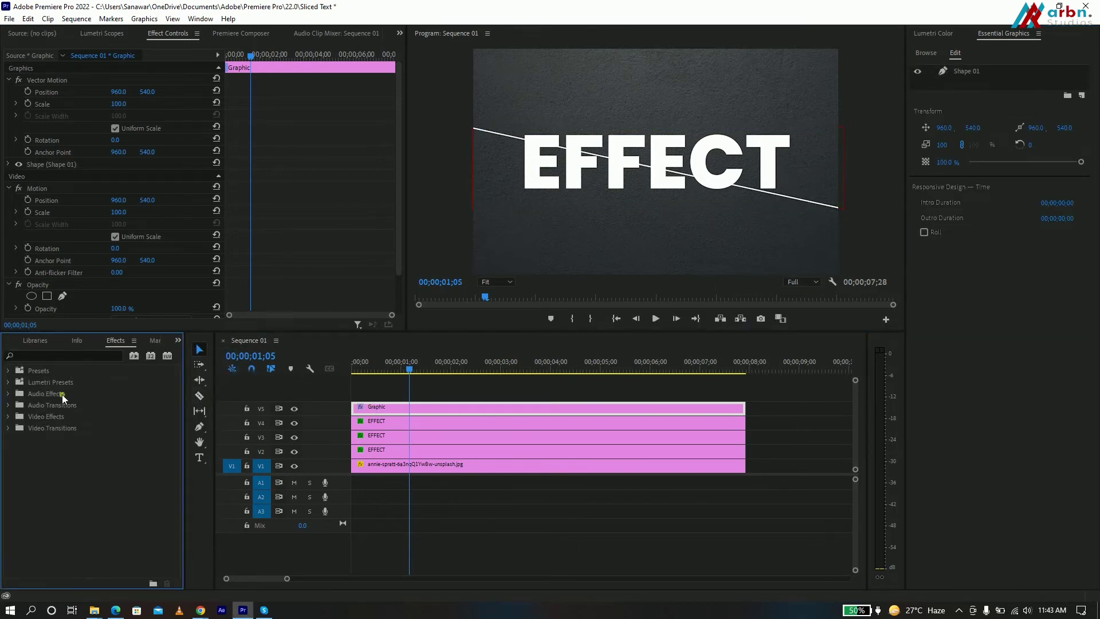
{"action": "left_click", "coordinate": [36, 358]}
{"action": "type", "text": "wipe"}
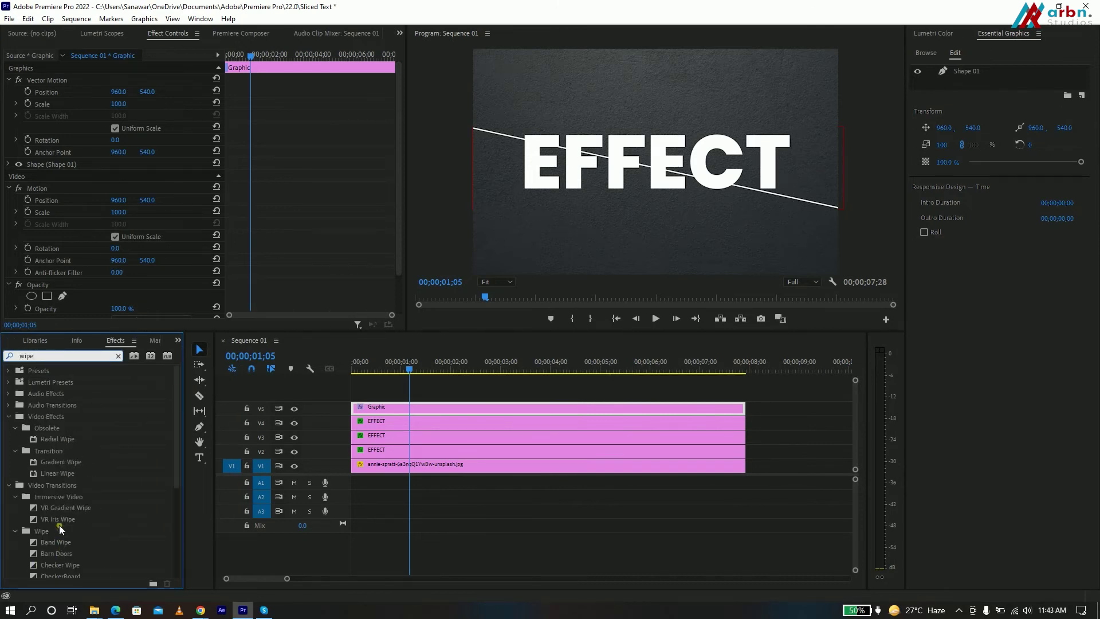
{"action": "left_click_drag", "start_coordinate": [61, 473], "coordinate": [404, 408]}
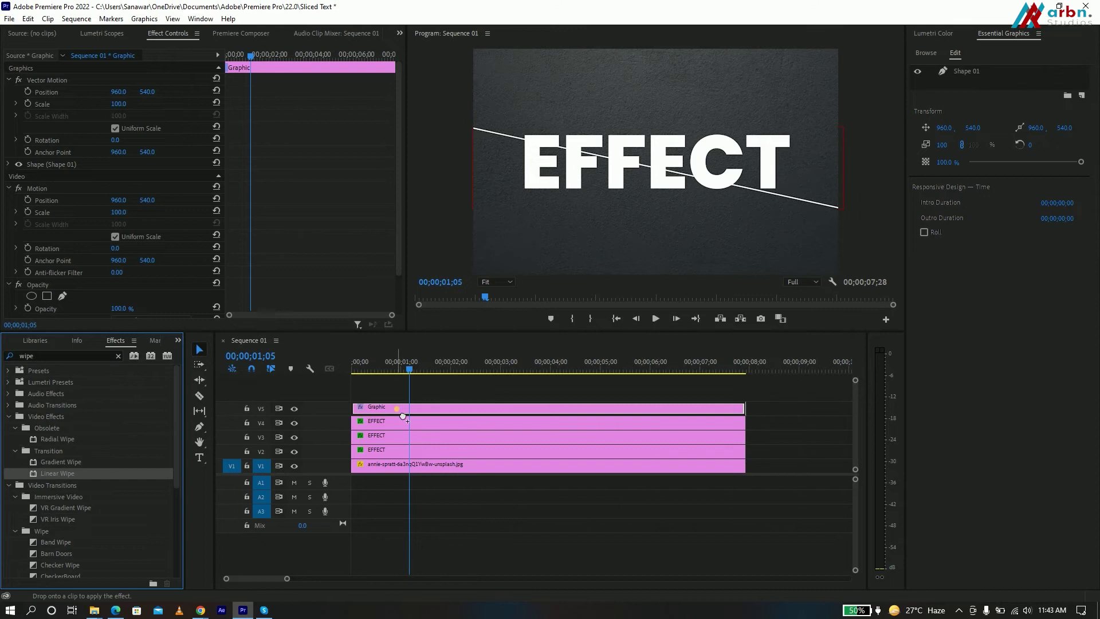
{"action": "scroll", "coordinate": [342, 274], "scroll_direction": "down", "scroll_amount": 5}
{"action": "key", "text": "space"}
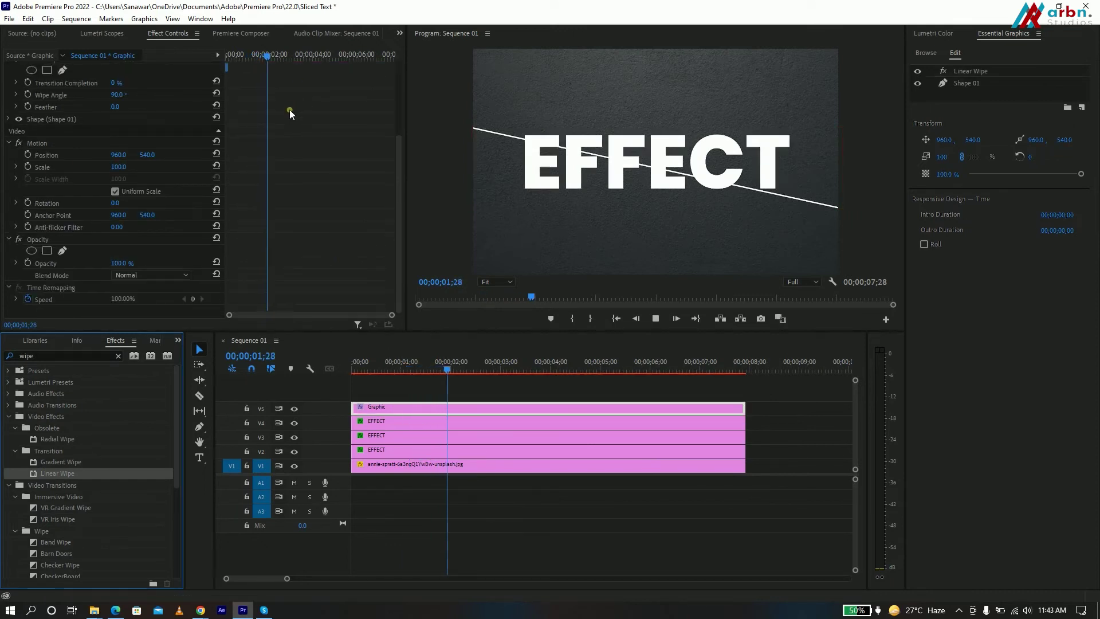
{"action": "scroll", "coordinate": [39, 167], "scroll_direction": "up", "scroll_amount": 5}
Keyframe Transition Completion between 0% and 100% a few frames apart for a quick wipe.
{"action": "left_click", "coordinate": [27, 186]}
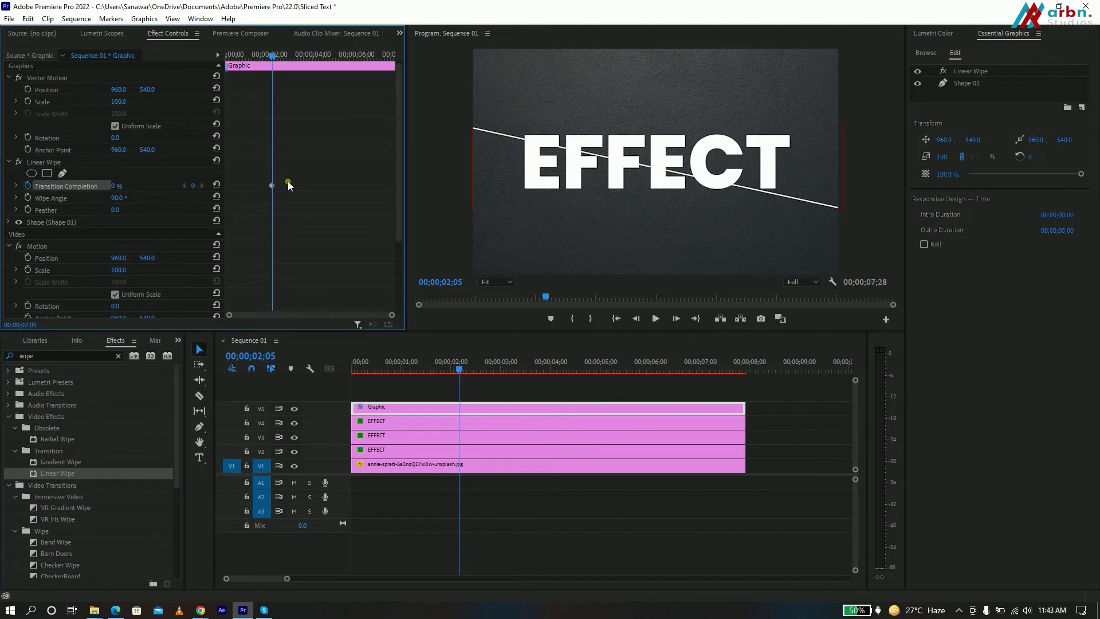
{"action": "left_click_drag", "start_coordinate": [274, 184], "coordinate": [282, 186]}
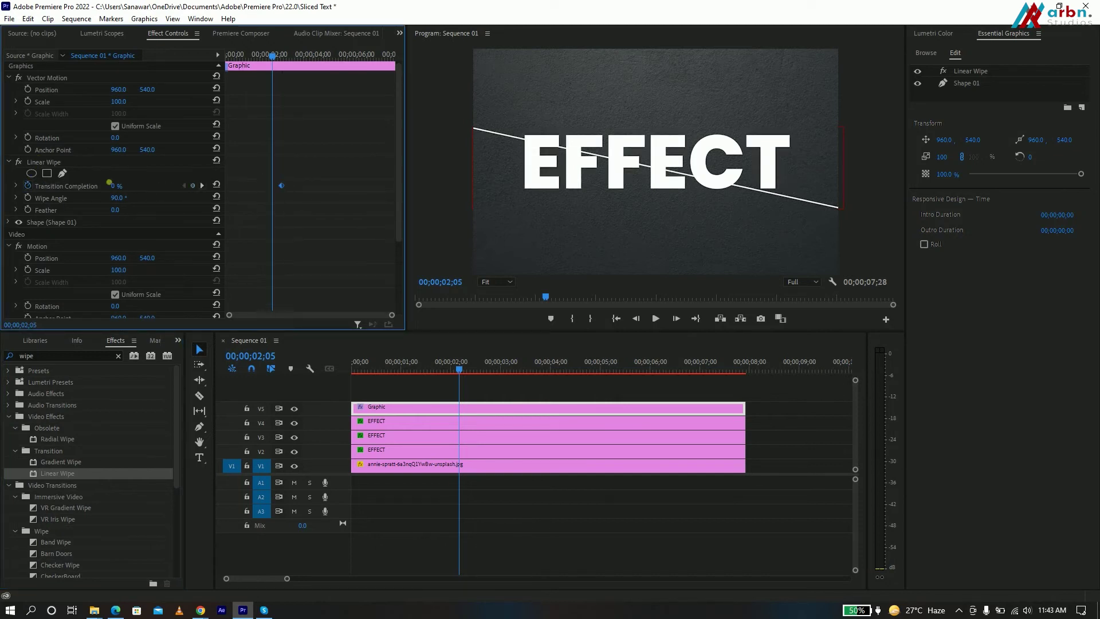
{"action": "left_click_drag", "start_coordinate": [116, 185], "coordinate": [250, 253]}
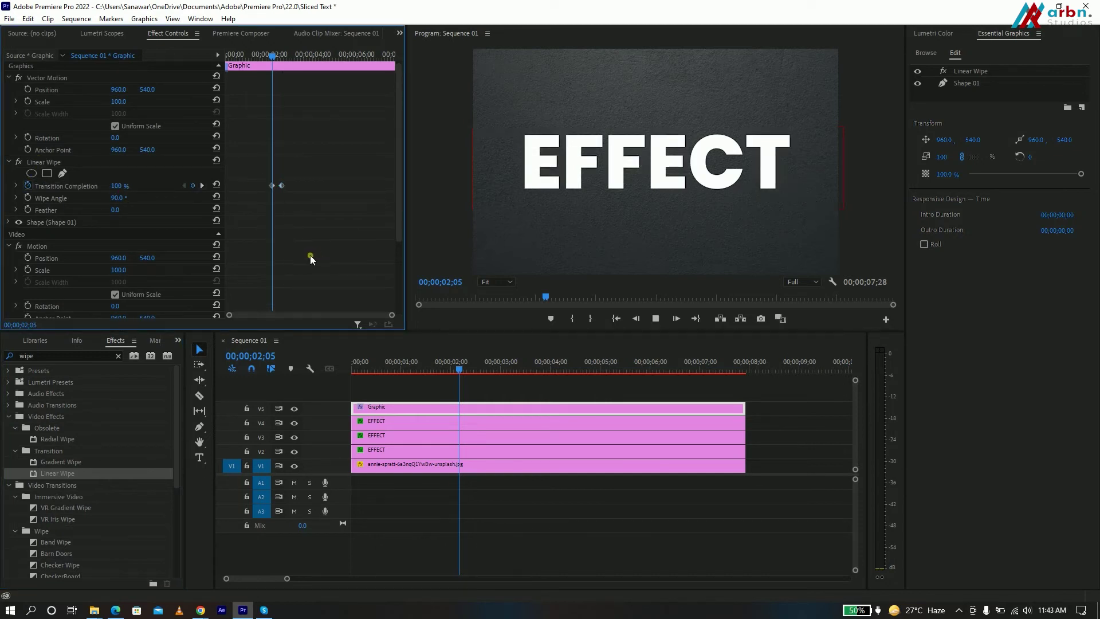
{"action": "key", "text": "space"}
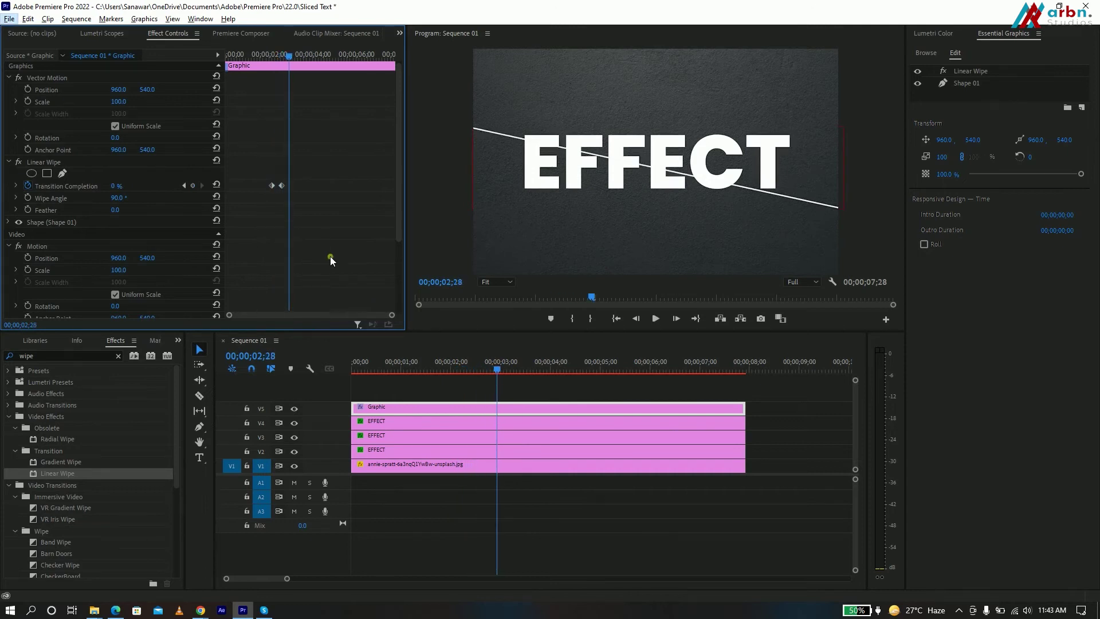
{"action": "left_click_drag", "start_coordinate": [285, 185], "coordinate": [276, 185]}
{"action": "key", "text": "space"}
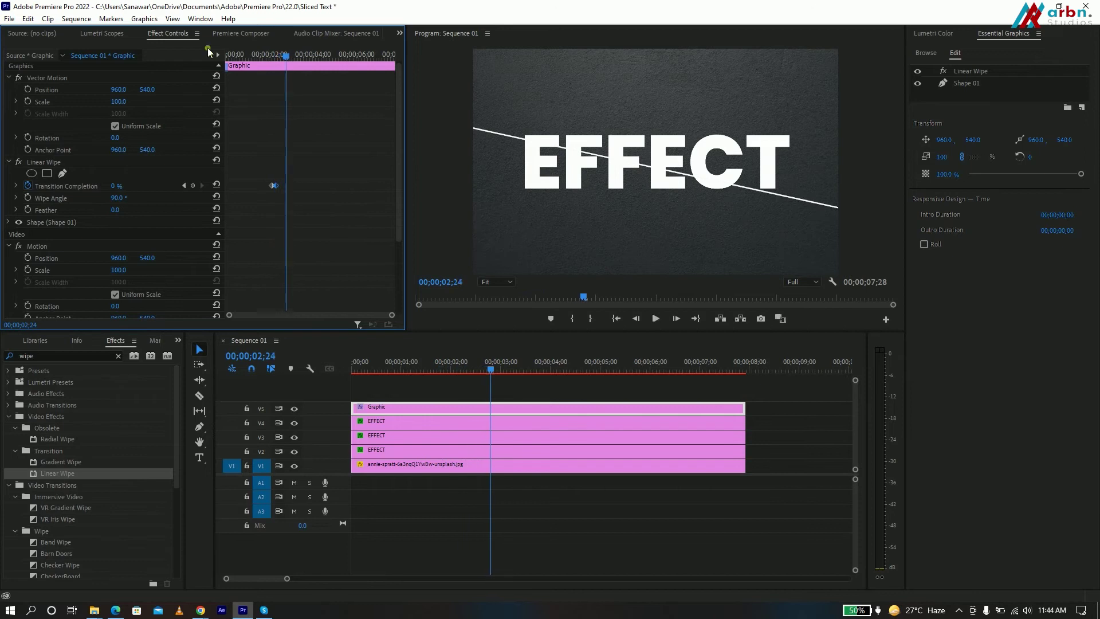
{"action": "key", "text": "space"}
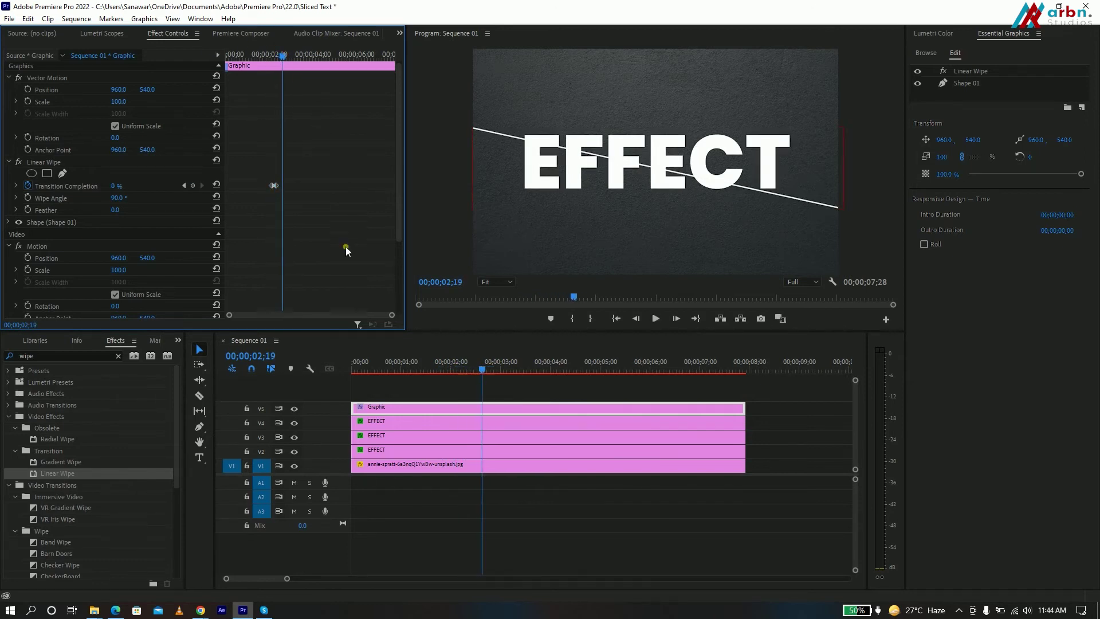
{"action": "left_click_drag", "start_coordinate": [484, 363], "coordinate": [461, 370]}
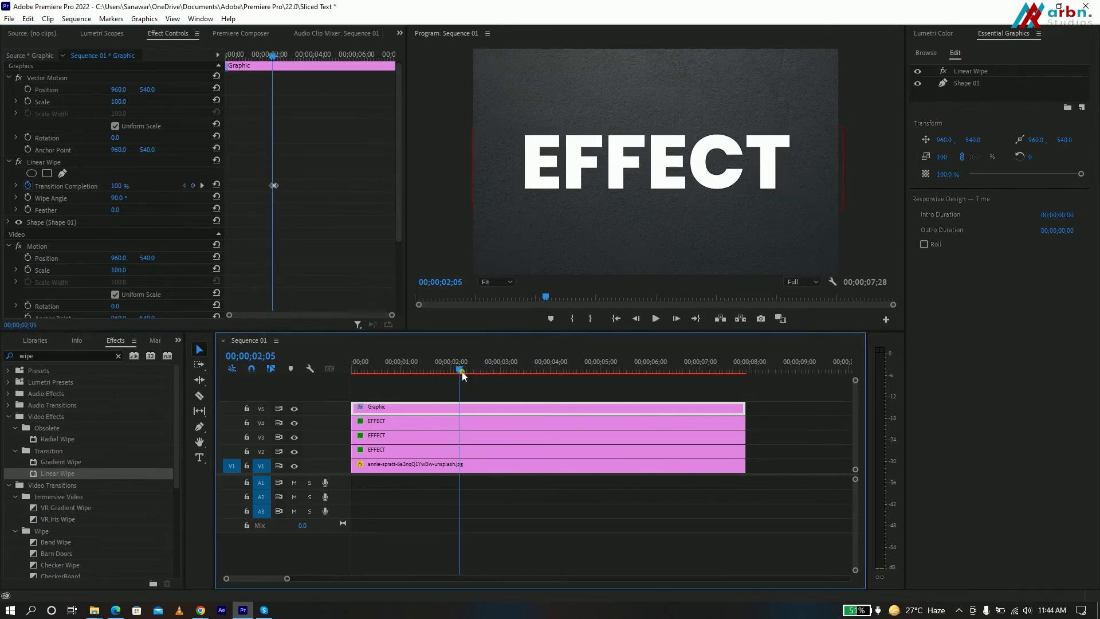
Inspect the sliced EFFECT copies by selecting them and toggling V2 and V3 visibility.
{"action": "left_click", "coordinate": [460, 421]}
{"action": "left_click", "coordinate": [463, 439]}
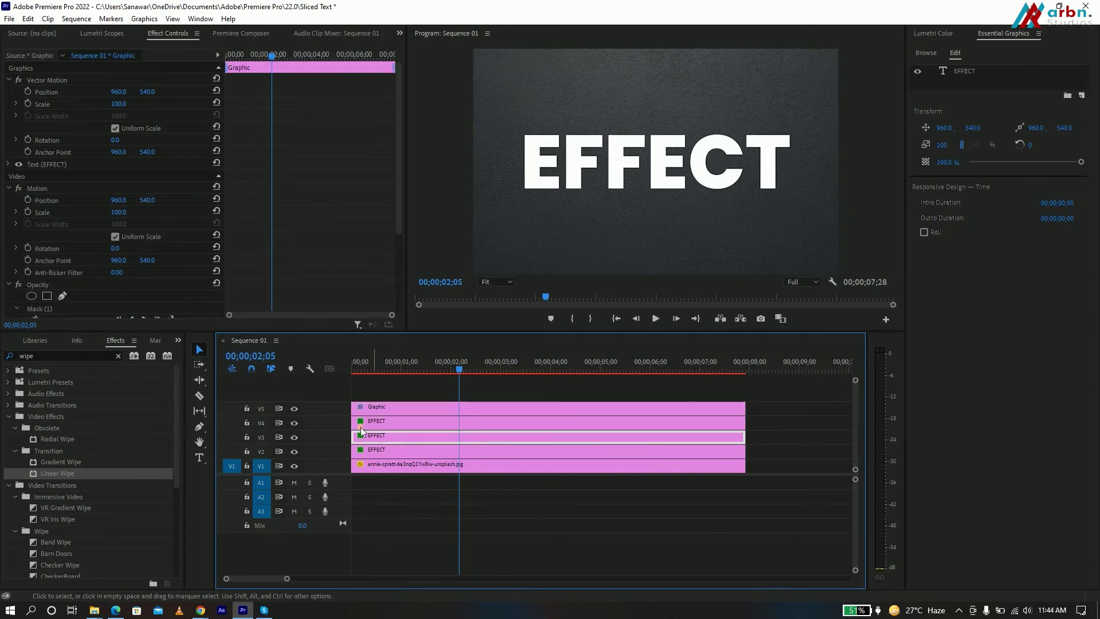
{"action": "left_click", "coordinate": [420, 448]}
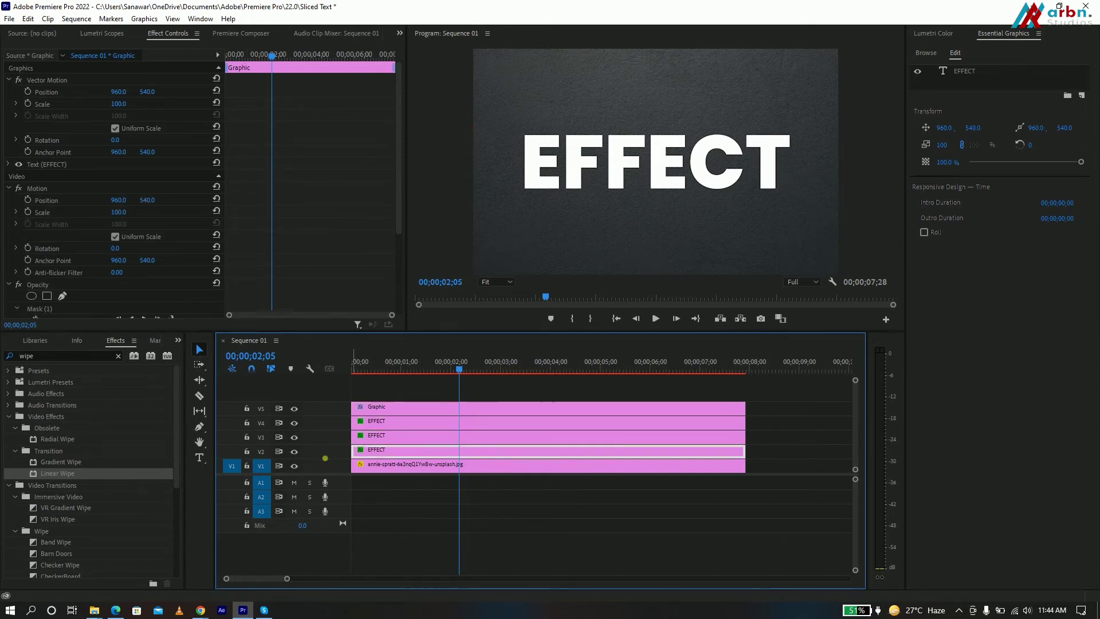
{"action": "left_click", "coordinate": [294, 451]}
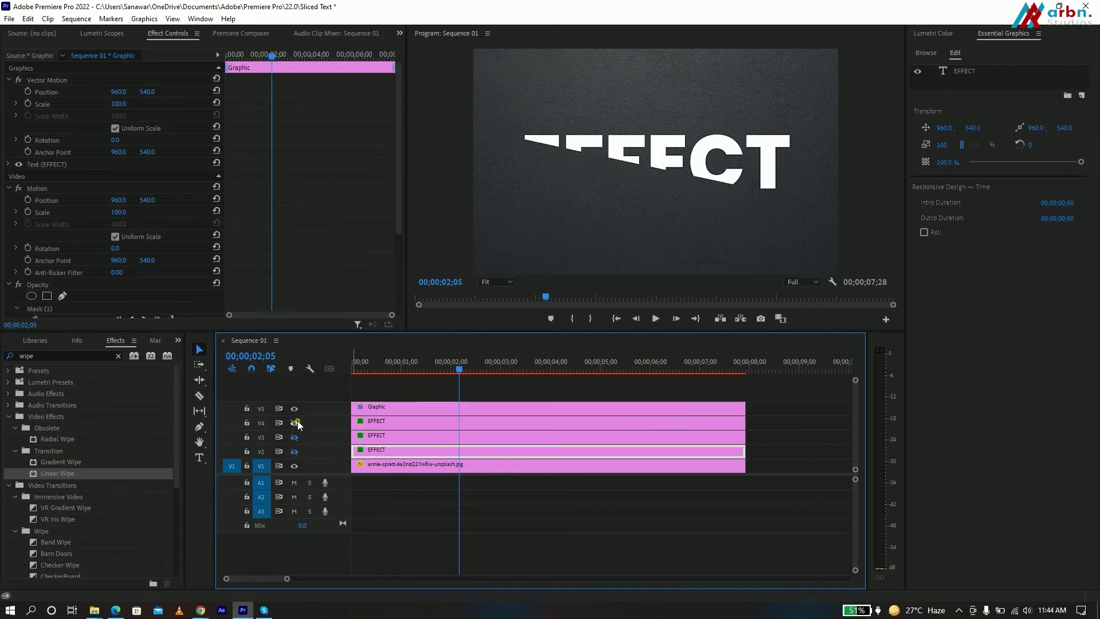
{"action": "left_click", "coordinate": [441, 440]}
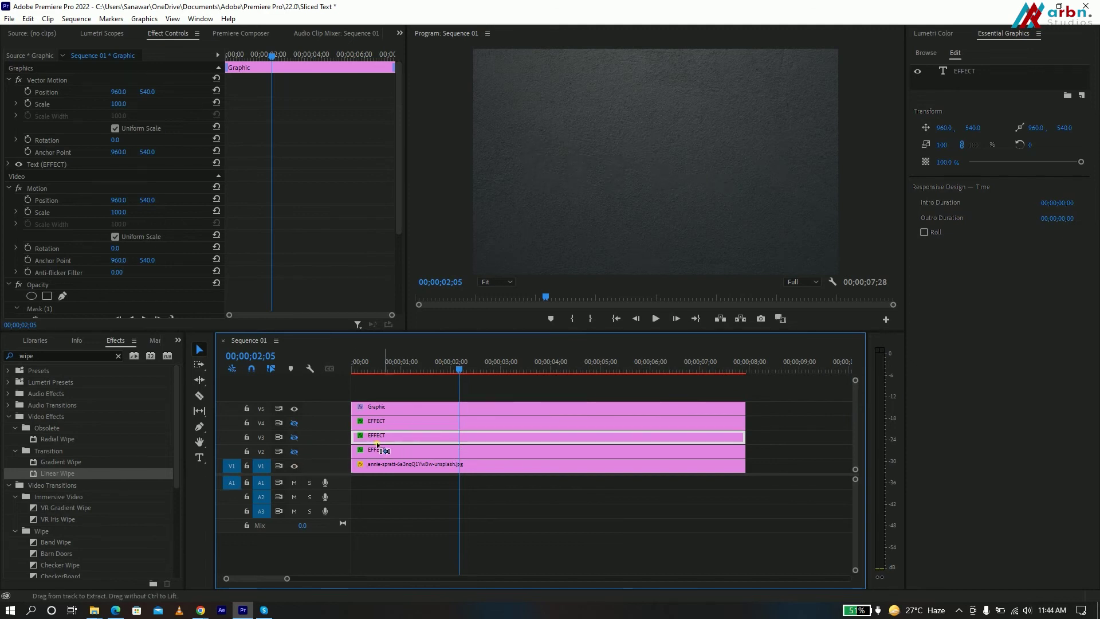
{"action": "left_click", "coordinate": [294, 436]}
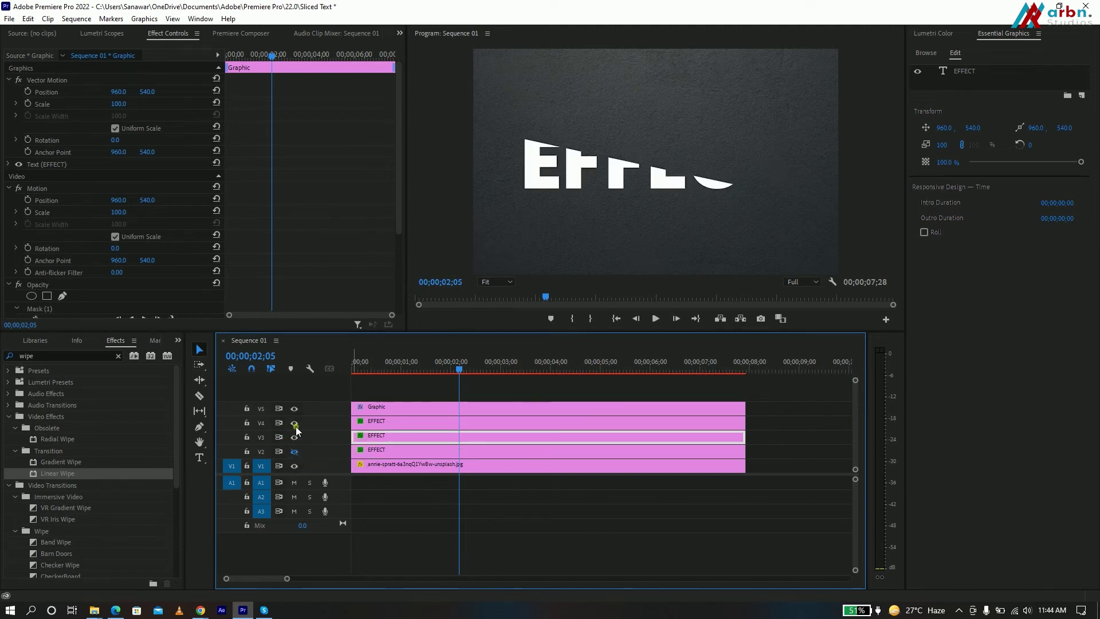
{"action": "left_click", "coordinate": [294, 451]}
{"action": "left_click", "coordinate": [295, 441]}
{"action": "left_click", "coordinate": [295, 440]}
{"action": "left_click", "coordinate": [296, 442]}
{"action": "left_click", "coordinate": [296, 442]}
Nest the V3 EFFECT clip into a Nested Sequence.
{"action": "right_click", "coordinate": [400, 440]}
{"action": "left_click", "coordinate": [430, 317]}
{"action": "left_click", "coordinate": [523, 521]}
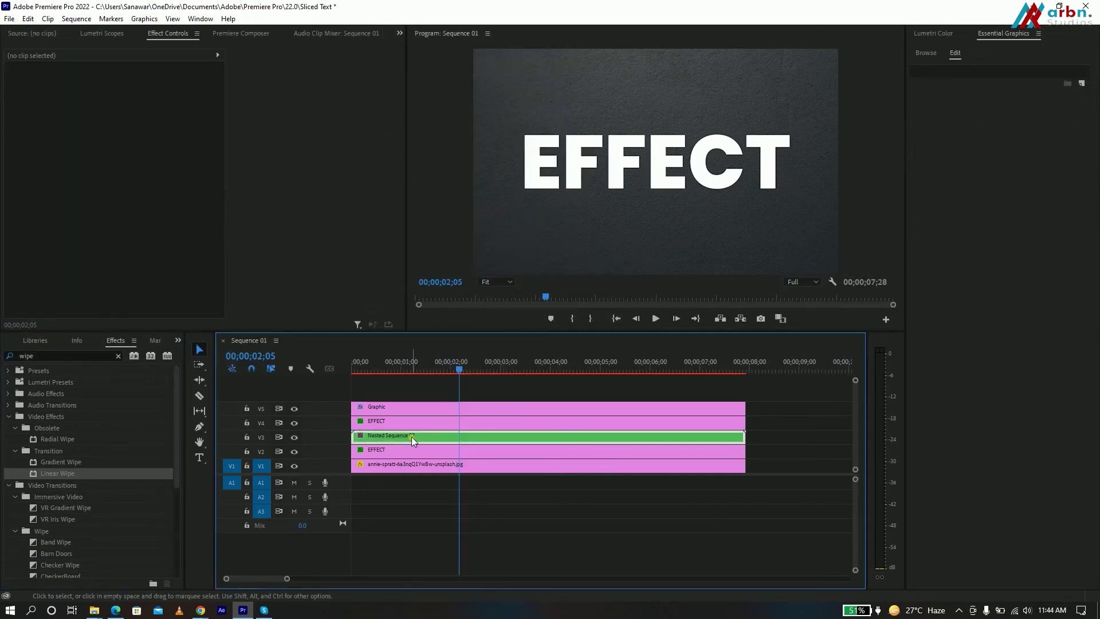
{"action": "left_click", "coordinate": [412, 436]}
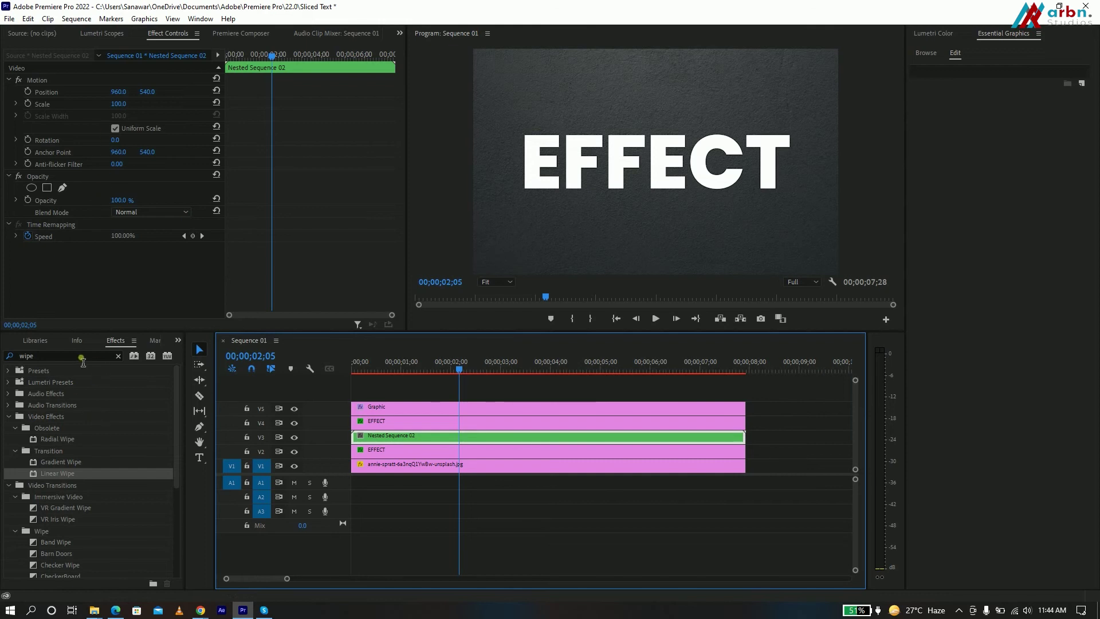
Apply the Transform effect to the nested sequence clip and test its position and rotation.
{"action": "double_click", "coordinate": [27, 357]}
{"action": "type", "text": "trans"}
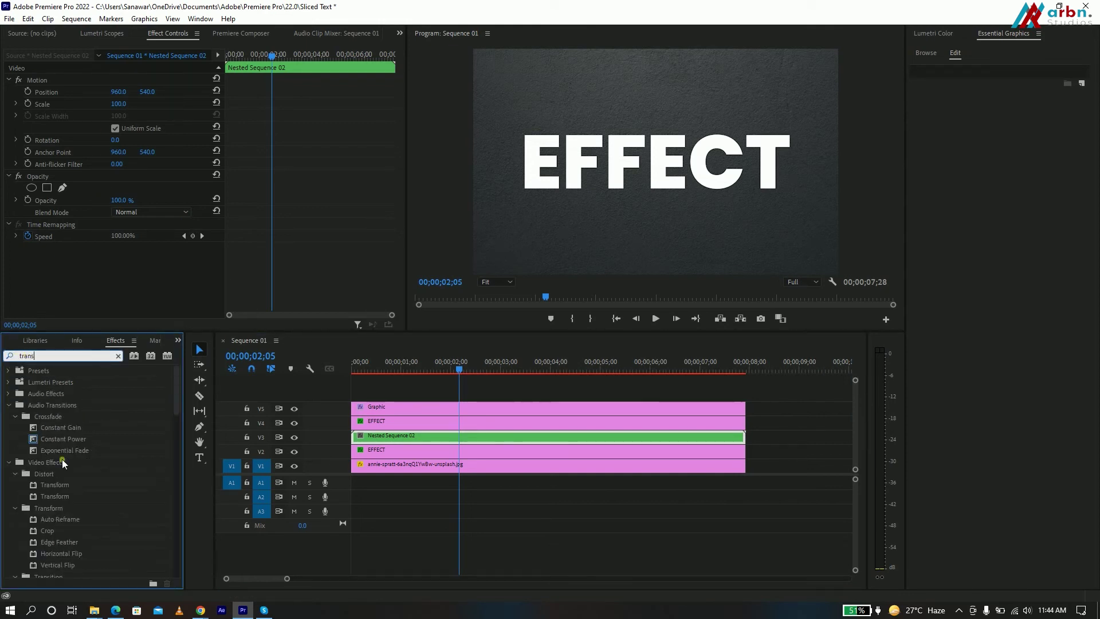
{"action": "left_click_drag", "start_coordinate": [57, 485], "coordinate": [470, 442]}
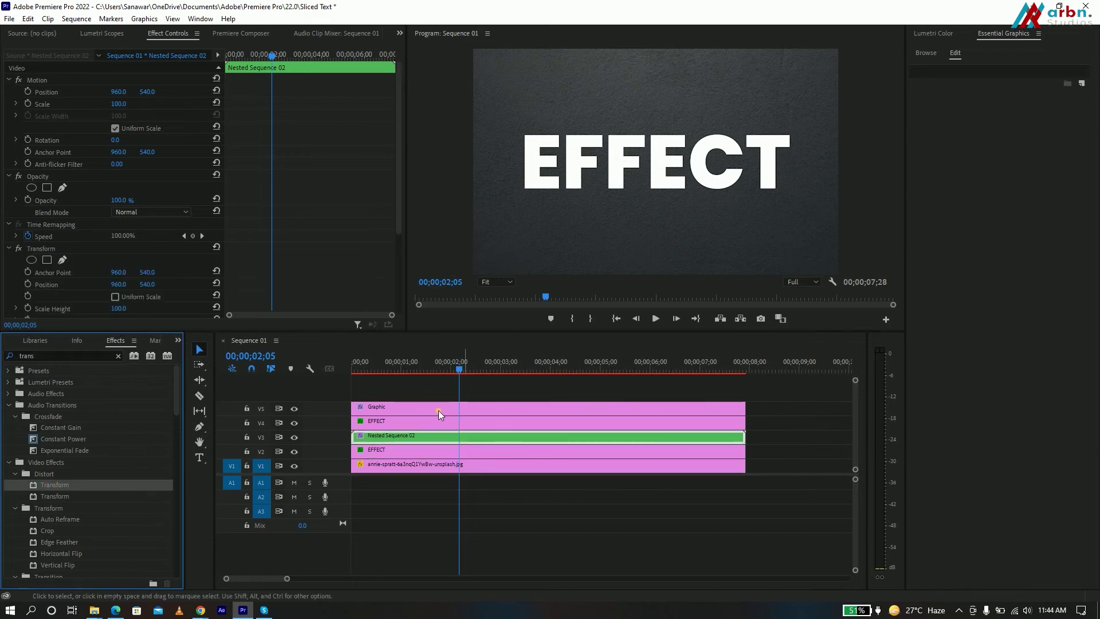
{"action": "scroll", "coordinate": [312, 253], "scroll_direction": "down", "scroll_amount": 1}
{"action": "scroll", "coordinate": [248, 452], "scroll_direction": "down", "scroll_amount": 1}
{"action": "mouse_move", "coordinate": [147, 204]}
{"action": "left_mouse_down"}
{"action": "mouse_move", "coordinate": [182, 205]}
{"action": "mouse_move", "coordinate": [161, 209]}
{"action": "left_mouse_up"}
{"action": "left_click_drag", "start_coordinate": [126, 280], "coordinate": [201, 269]}
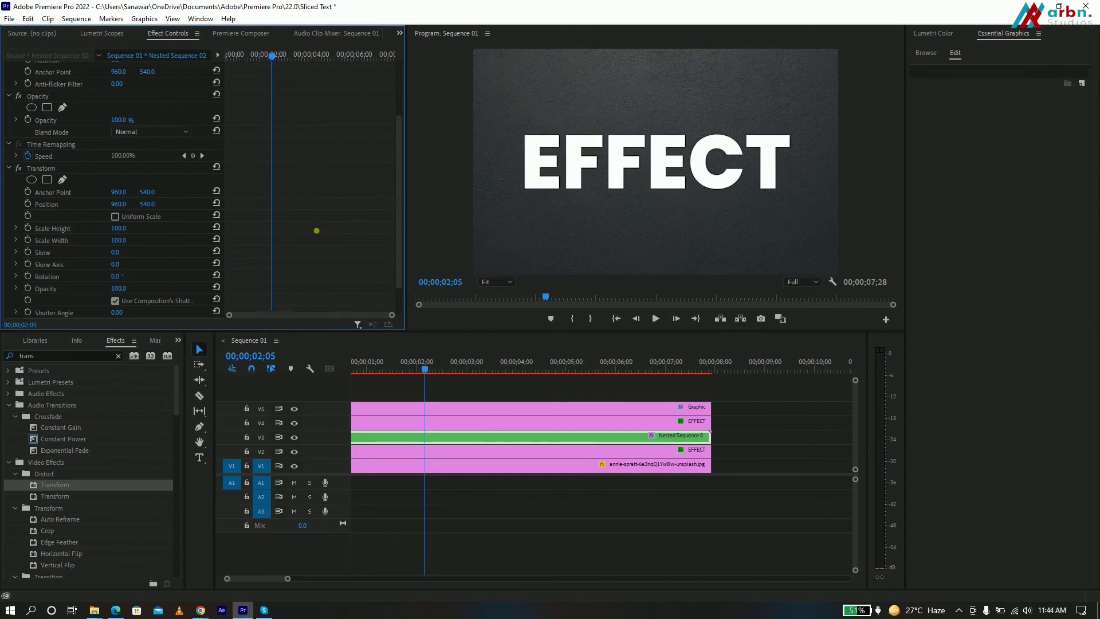
At 2;20, where the line is fully drawn, select Nested Sequence 02 and show its Transform settings.
{"action": "left_click", "coordinate": [442, 410]}
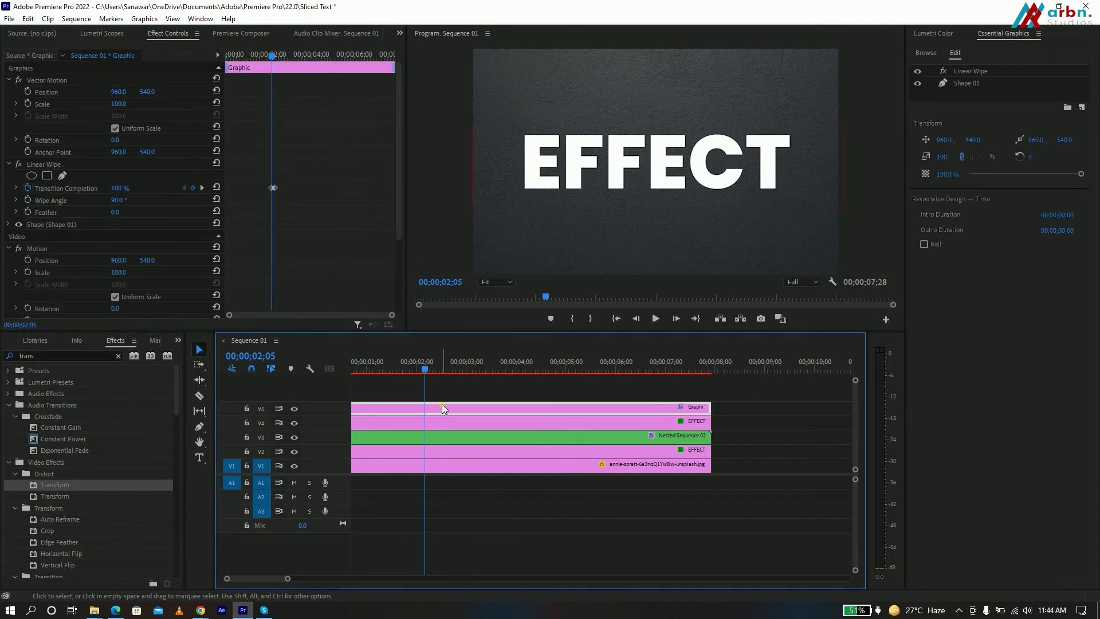
{"action": "left_click_drag", "start_coordinate": [272, 55], "coordinate": [281, 54]}
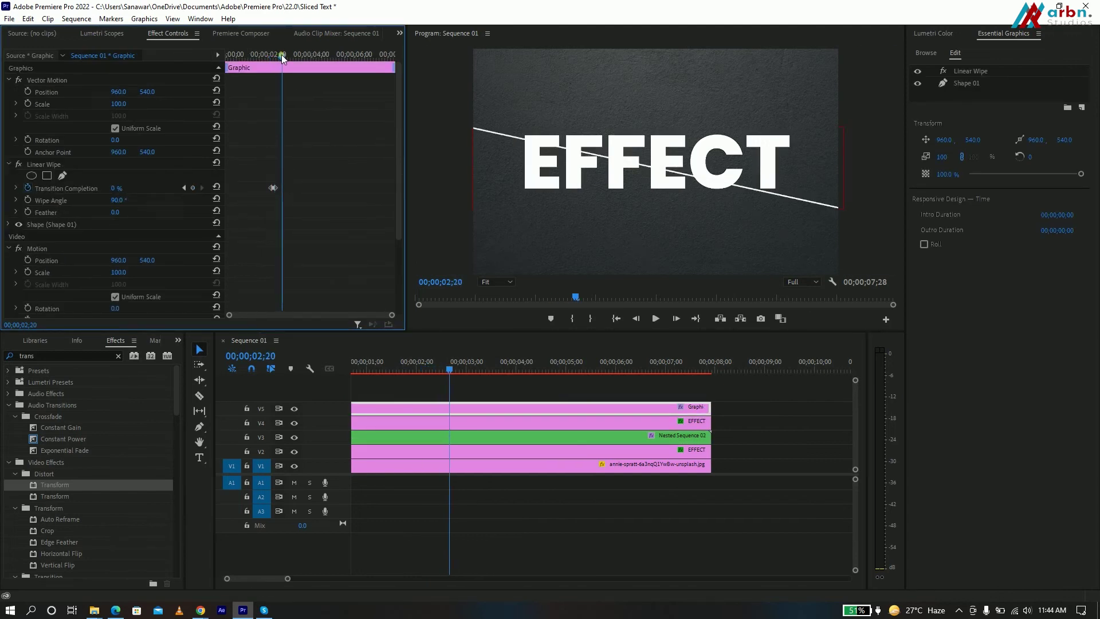
{"action": "left_click", "coordinate": [466, 432]}
{"action": "scroll", "coordinate": [297, 221], "scroll_direction": "down", "scroll_amount": 5}
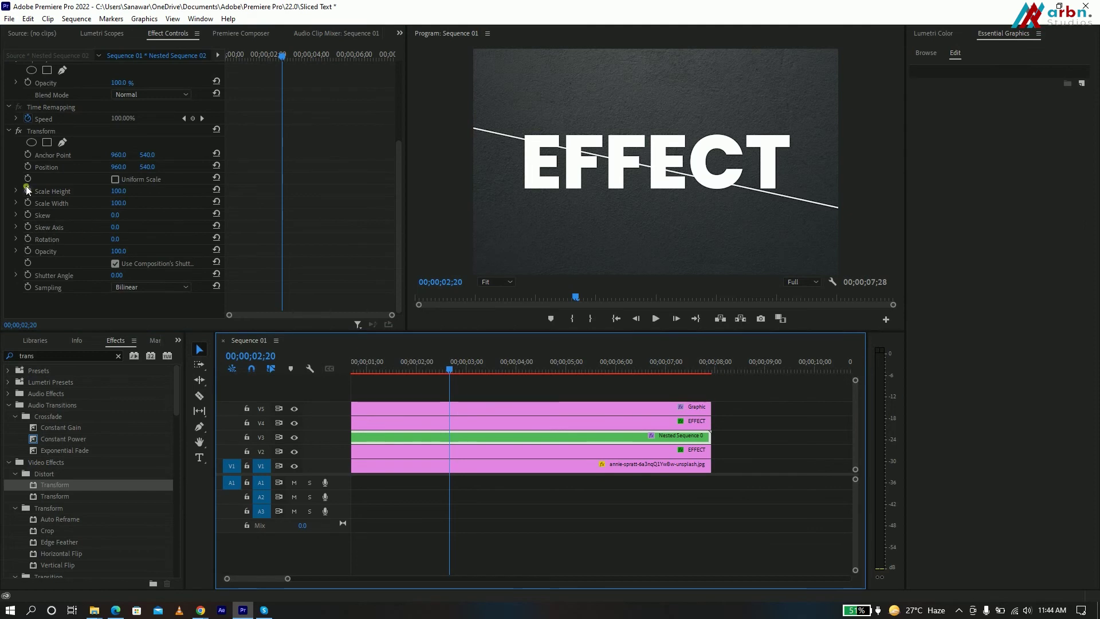
Keyframe Position and Rotation at 2;20, then at 3;17 drop the slice to Y 1463 at -85°.
{"action": "left_click", "coordinate": [27, 167]}
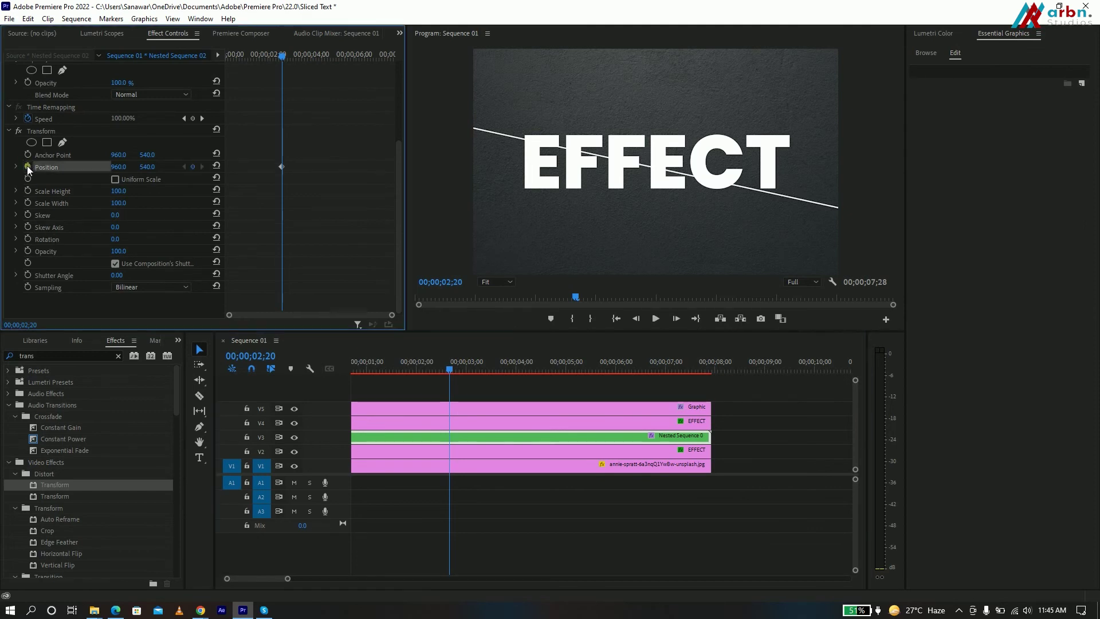
{"action": "left_click", "coordinate": [27, 239]}
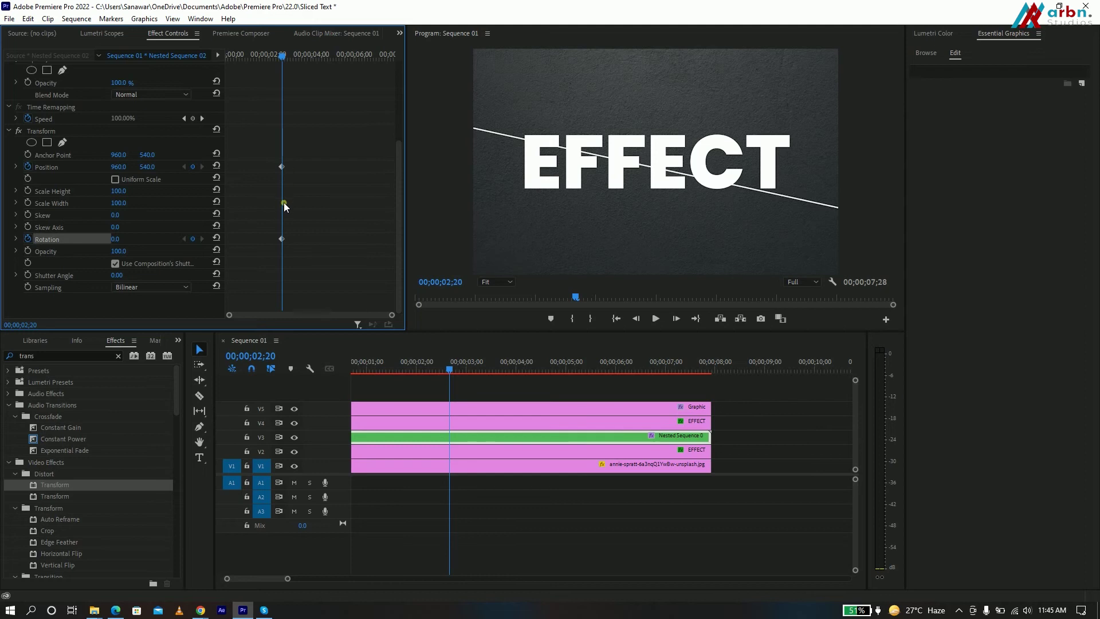
{"action": "left_click_drag", "start_coordinate": [288, 47], "coordinate": [304, 59]}
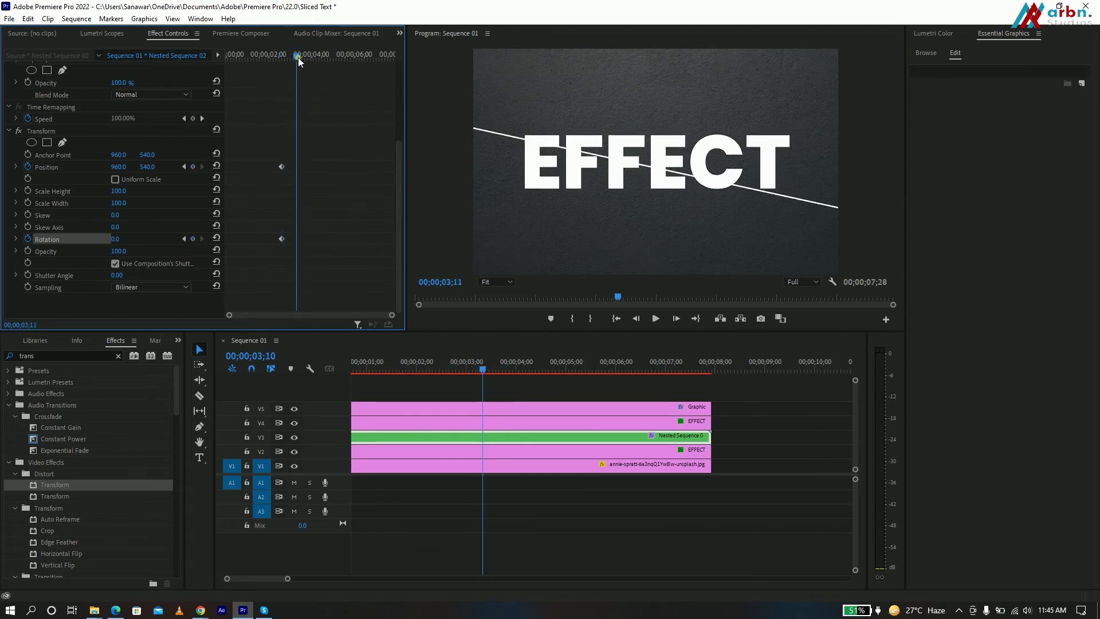
{"action": "left_click_drag", "start_coordinate": [148, 166], "coordinate": [245, 167]}
{"action": "left_click", "coordinate": [117, 239]}
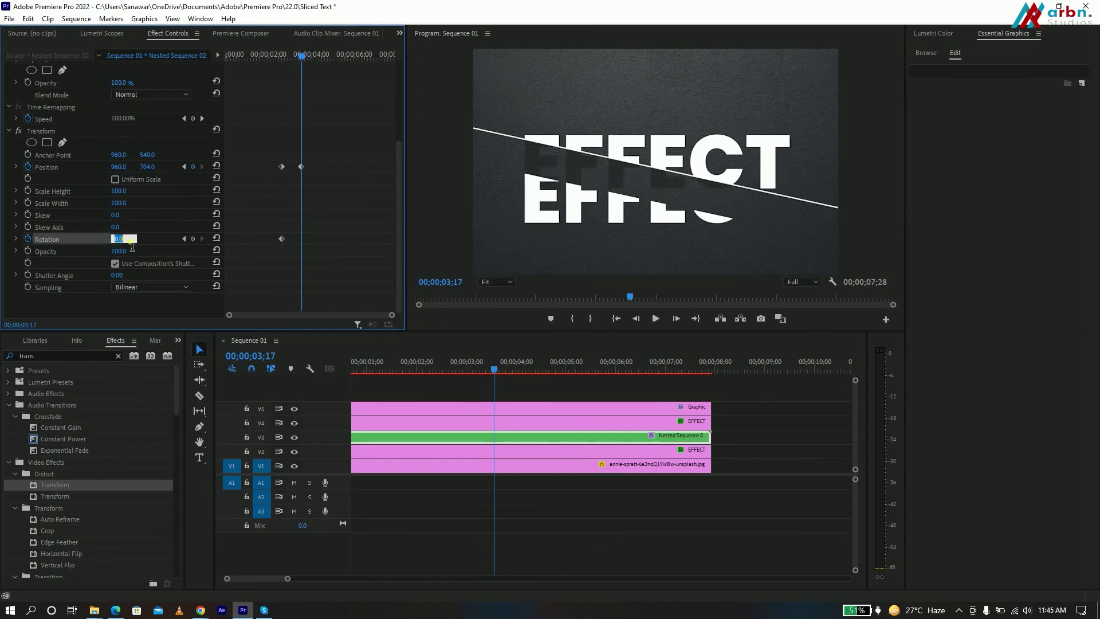
{"action": "type", "text": "-85"}
{"action": "key", "text": "Return"}
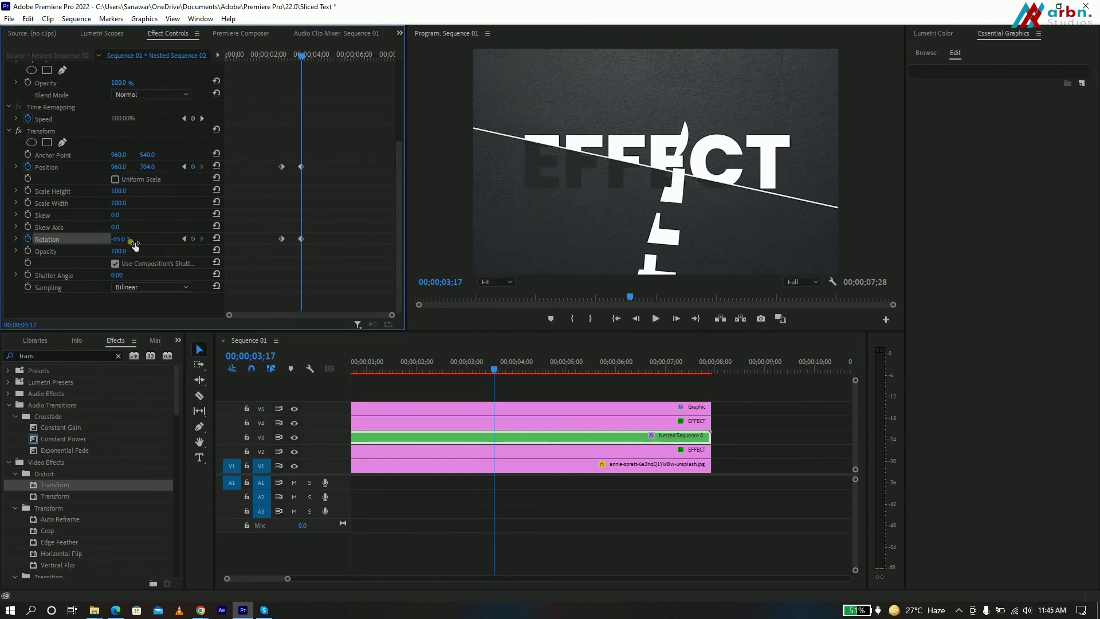
{"action": "left_click_drag", "start_coordinate": [148, 167], "coordinate": [263, 166]}
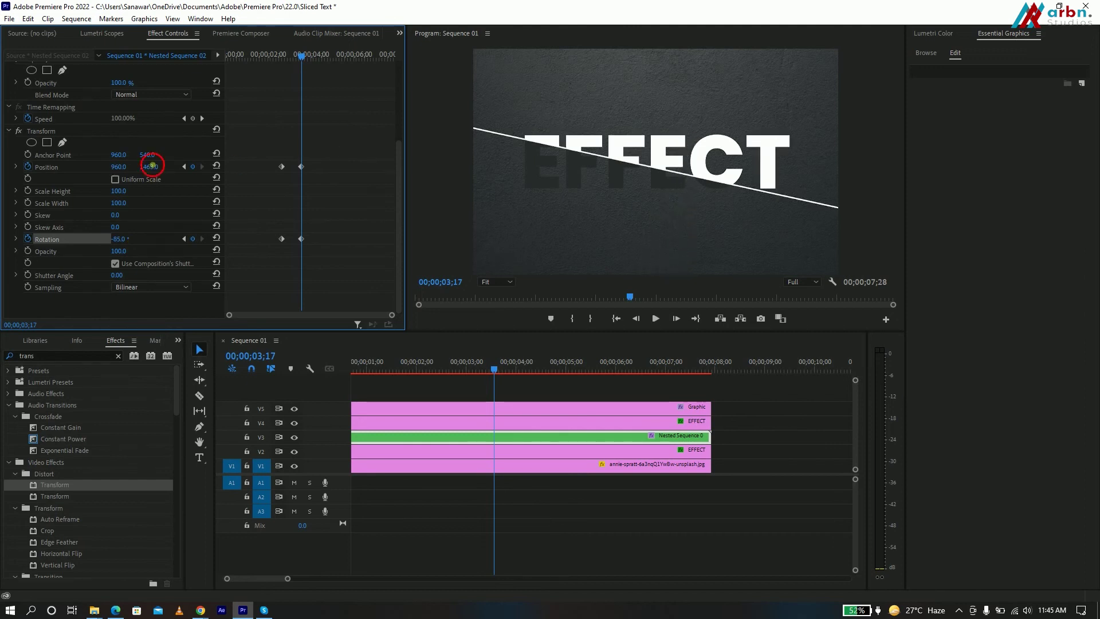
Preview the slicing animation from about 2;00, including full-screen playback, then deselect the clip.
{"action": "left_click_drag", "start_coordinate": [276, 57], "coordinate": [261, 57]}
{"action": "key", "text": "space"}
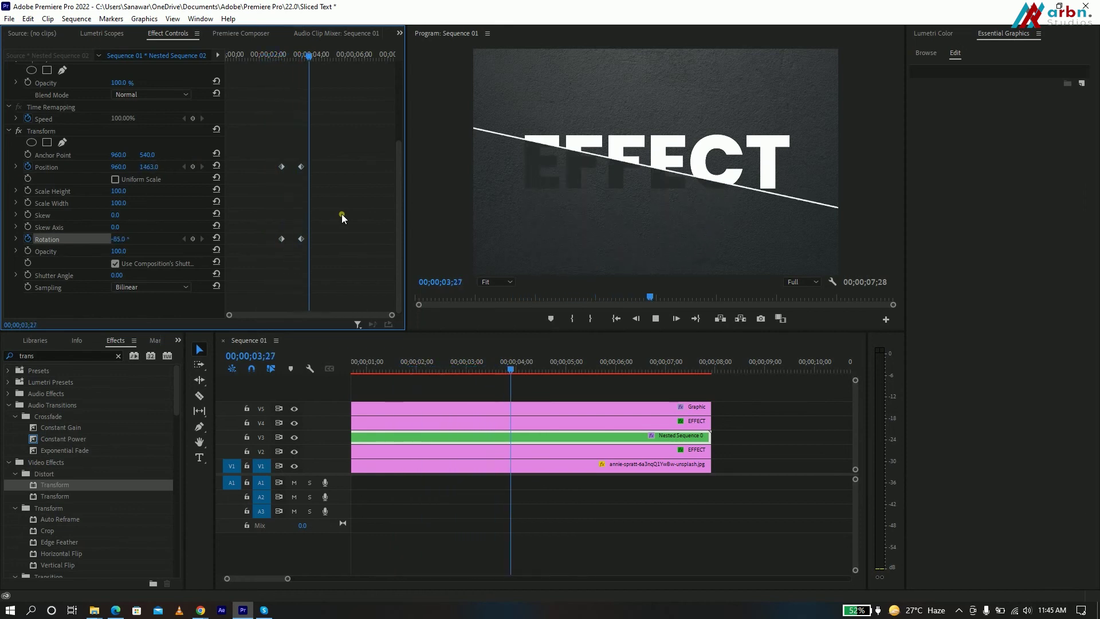
{"action": "left_click", "coordinate": [270, 56]}
{"action": "key", "text": "grave"}
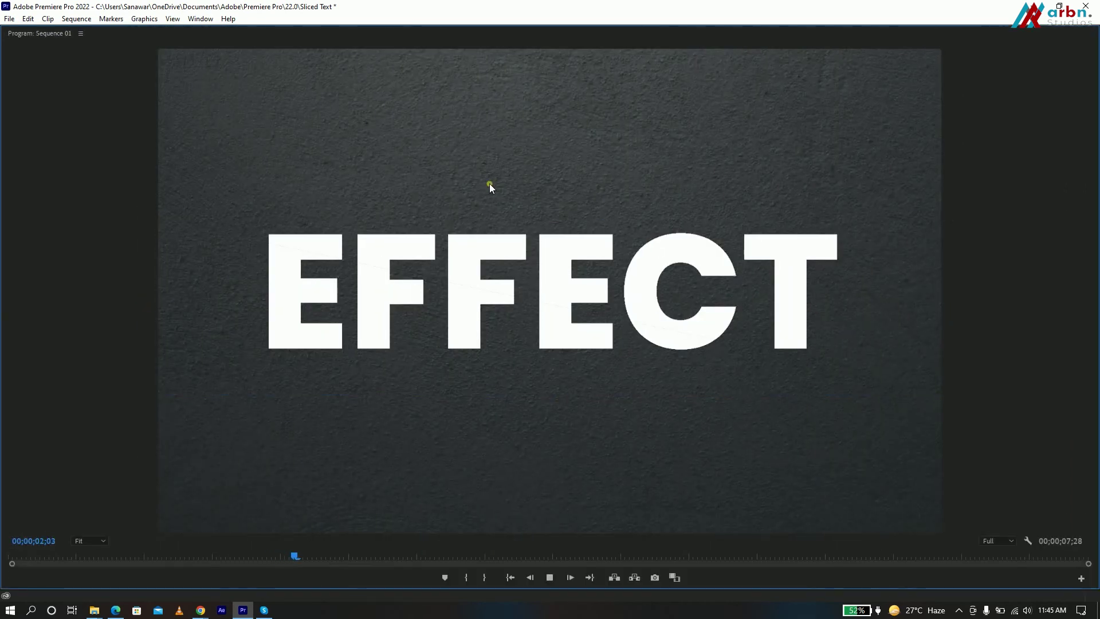
{"action": "key", "text": "space"}
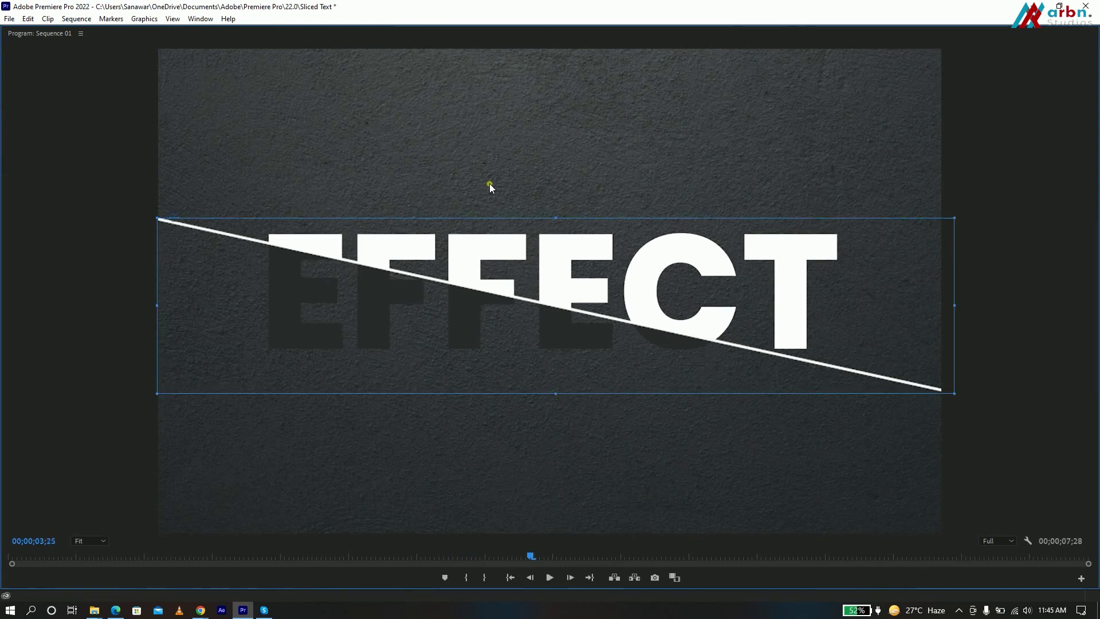
{"action": "key", "text": "grave"}
{"action": "left_click", "coordinate": [549, 395]}
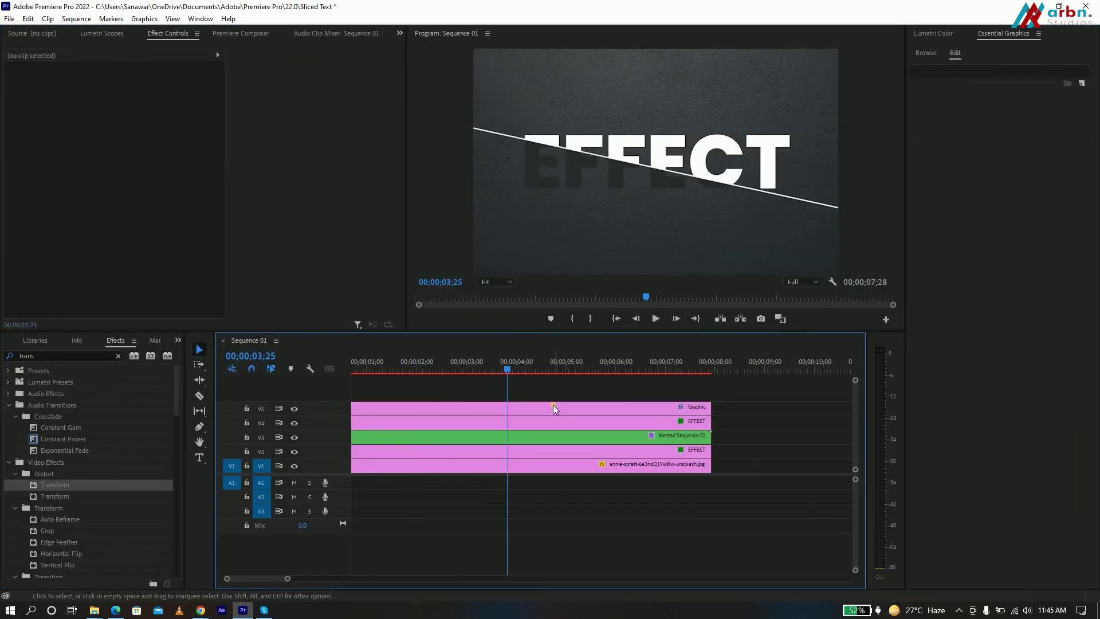
{"action": "left_click_drag", "start_coordinate": [507, 367], "coordinate": [479, 368]}
Select Nested Sequence 02 and marquee-select its Position and Rotation keyframes.
{"action": "left_click", "coordinate": [479, 437]}
{"action": "scroll", "coordinate": [269, 235], "scroll_direction": "down", "scroll_amount": 5}
{"action": "scroll", "coordinate": [277, 241], "scroll_direction": "down", "scroll_amount": 3}
{"action": "left_click", "coordinate": [264, 148]}
{"action": "left_click_drag", "start_coordinate": [312, 199], "coordinate": [328, 188]}
Set the first Position keyframe to Ease In and the second to Ease Out.
{"action": "right_click", "coordinate": [281, 170]}
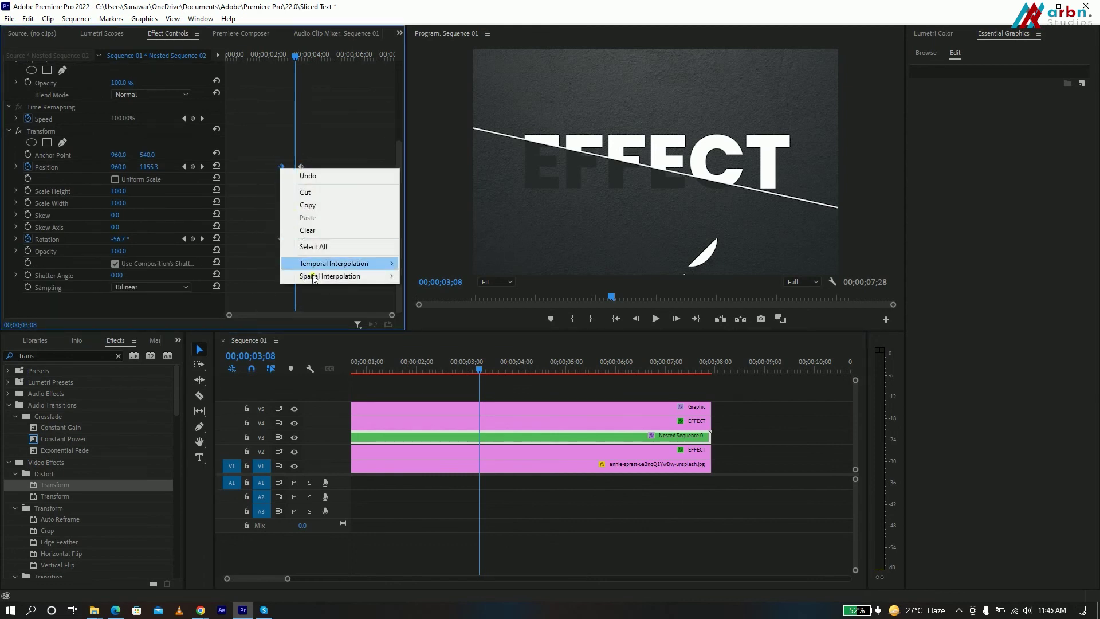
{"action": "mouse_move", "coordinate": [344, 263]}
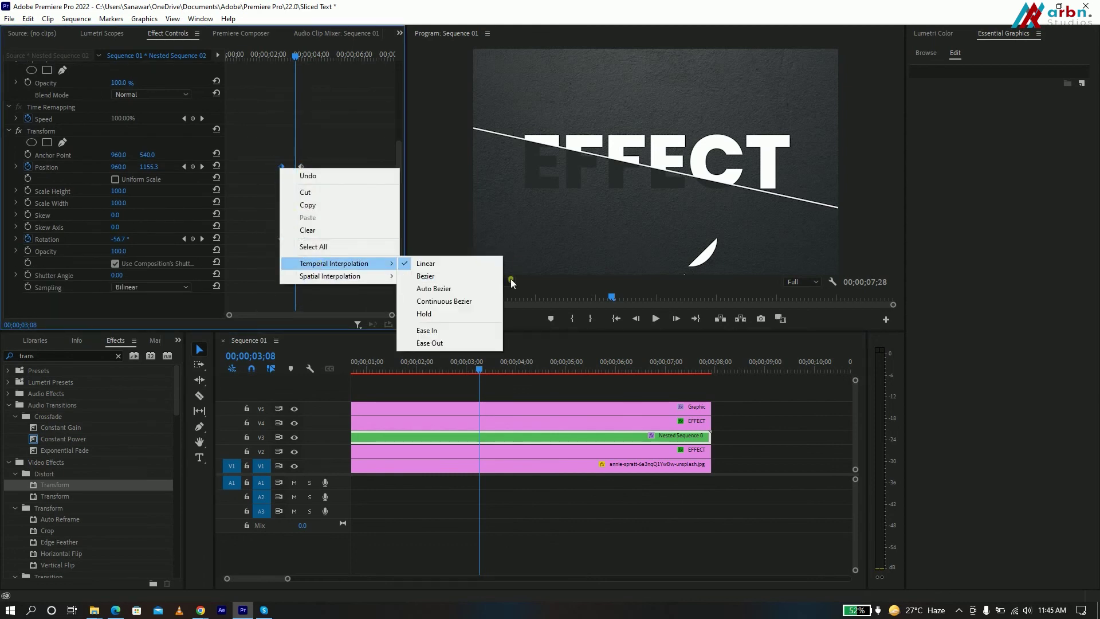
{"action": "left_click", "coordinate": [426, 333]}
{"action": "right_click", "coordinate": [302, 168]}
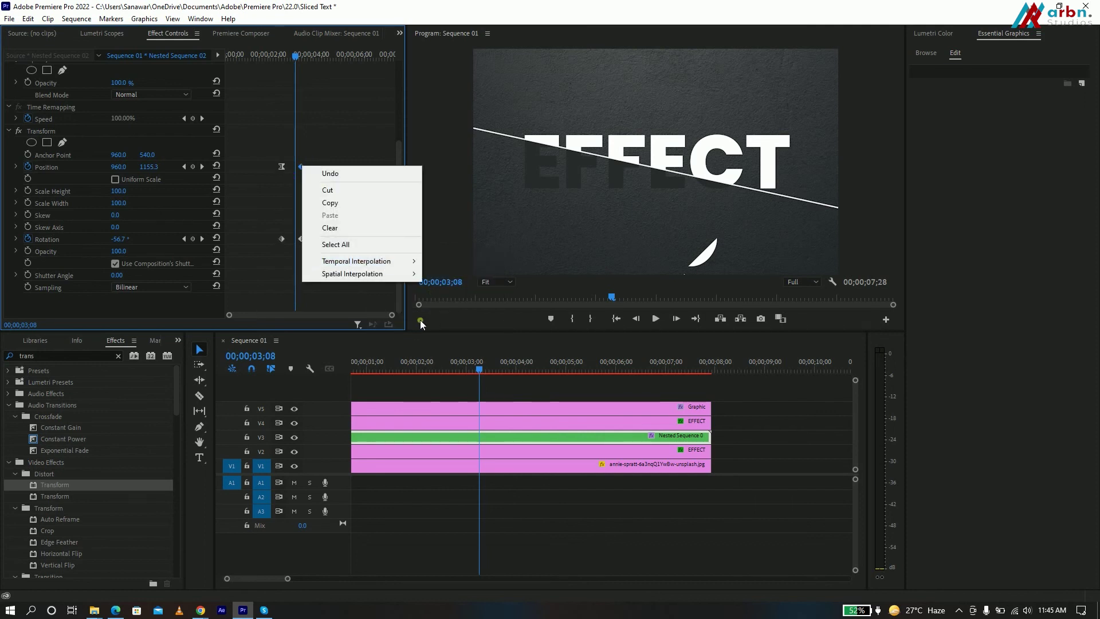
{"action": "mouse_move", "coordinate": [401, 261]}
{"action": "left_click", "coordinate": [444, 342]}
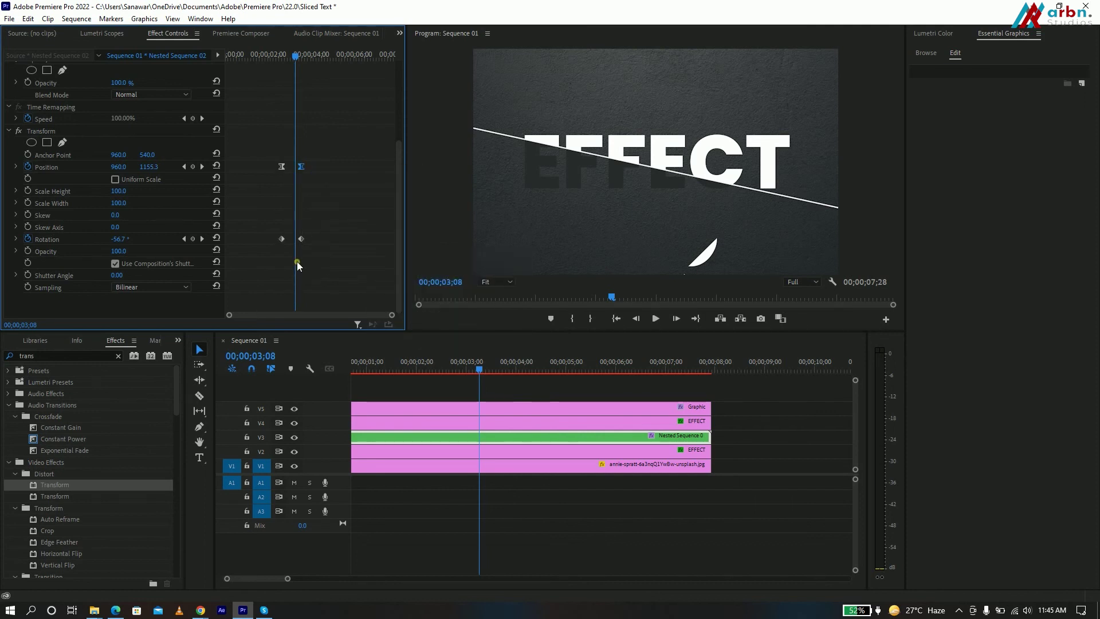
Set the Rotation keyframes to Ease In and Ease Out, and expand Rotation's speed graph.
{"action": "right_click", "coordinate": [281, 240]}
{"action": "left_click", "coordinate": [312, 401]}
{"action": "right_click", "coordinate": [302, 239]}
{"action": "left_click", "coordinate": [335, 411]}
{"action": "left_click", "coordinate": [17, 239]}
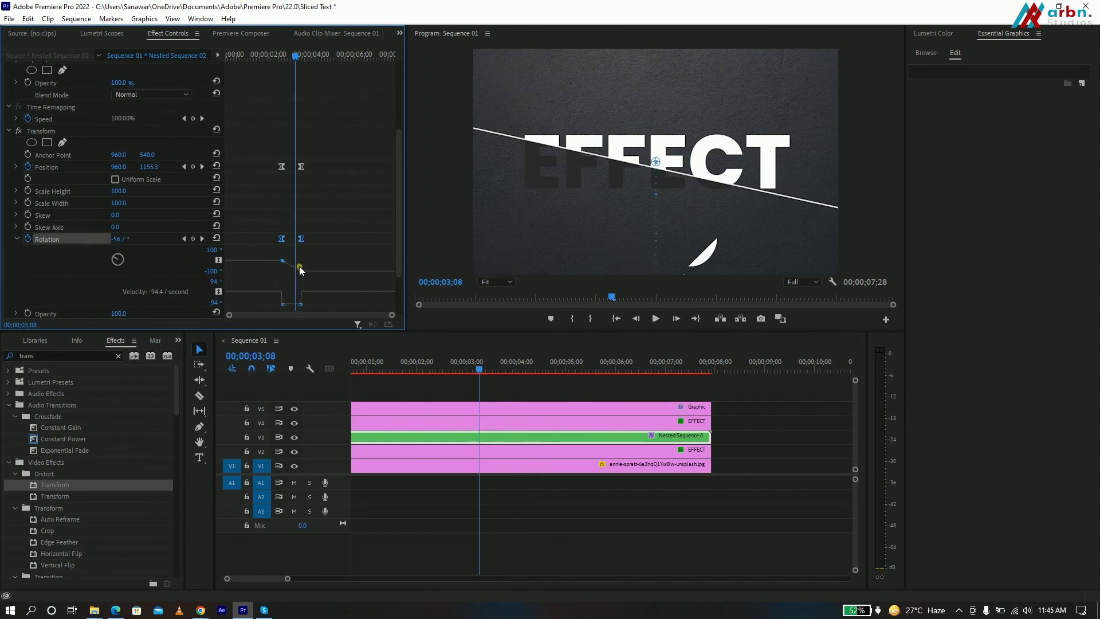
Shift the end keyframes slightly earlier, steepen the rotation speed curve, and replay.
{"action": "key", "text": "space"}
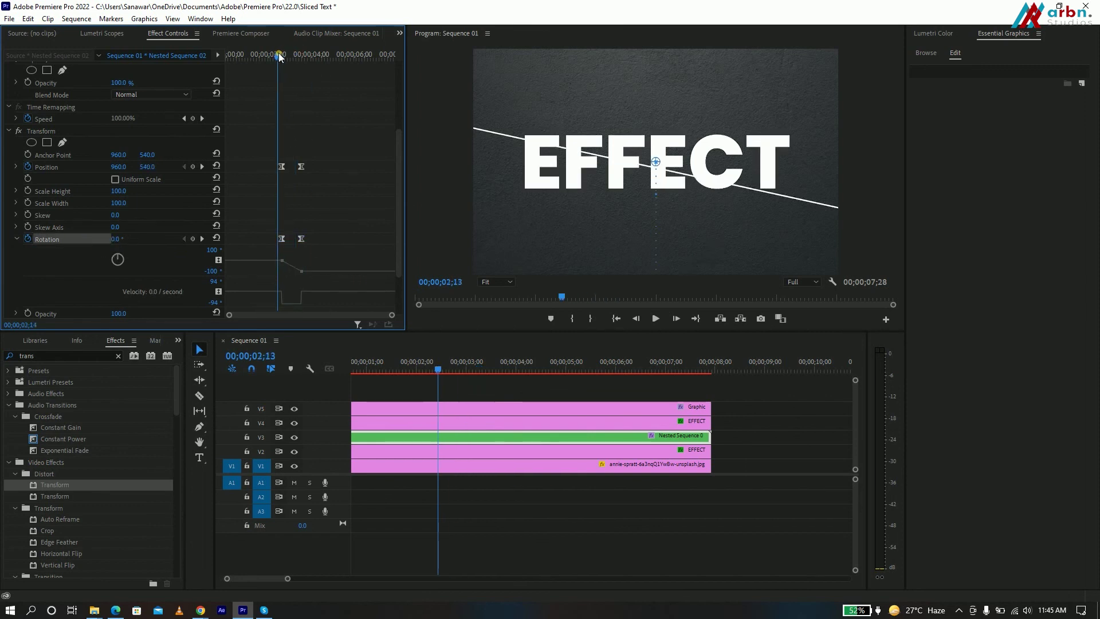
{"action": "key", "text": "space"}
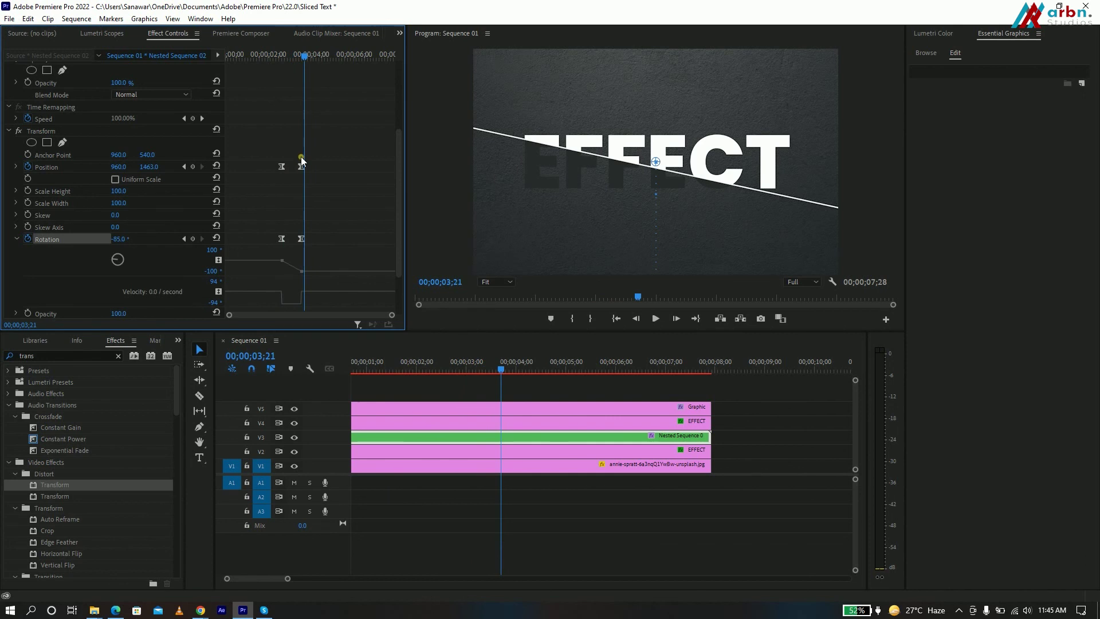
{"action": "left_click_drag", "start_coordinate": [302, 239], "coordinate": [296, 240]}
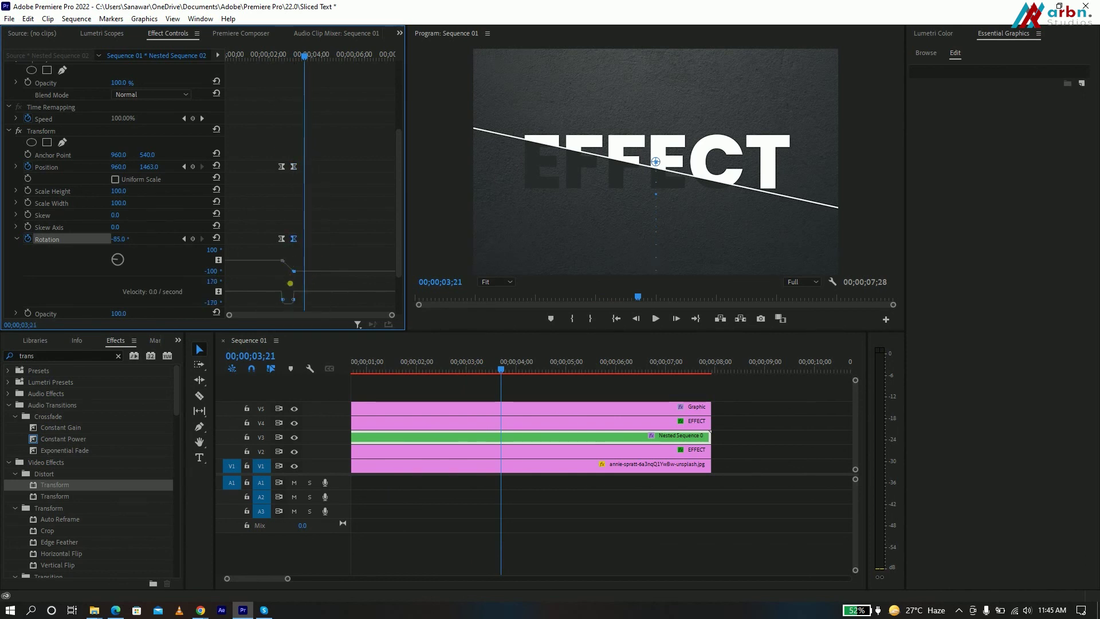
{"action": "left_click_drag", "start_coordinate": [279, 273], "coordinate": [351, 239]}
{"action": "left_click_drag", "start_coordinate": [293, 54], "coordinate": [284, 57]}
{"action": "key", "text": "space"}
{"action": "key", "text": "space"}
Reshape the position speed curve and move the end Position and Rotation keyframes later.
{"action": "left_click", "coordinate": [16, 166]}
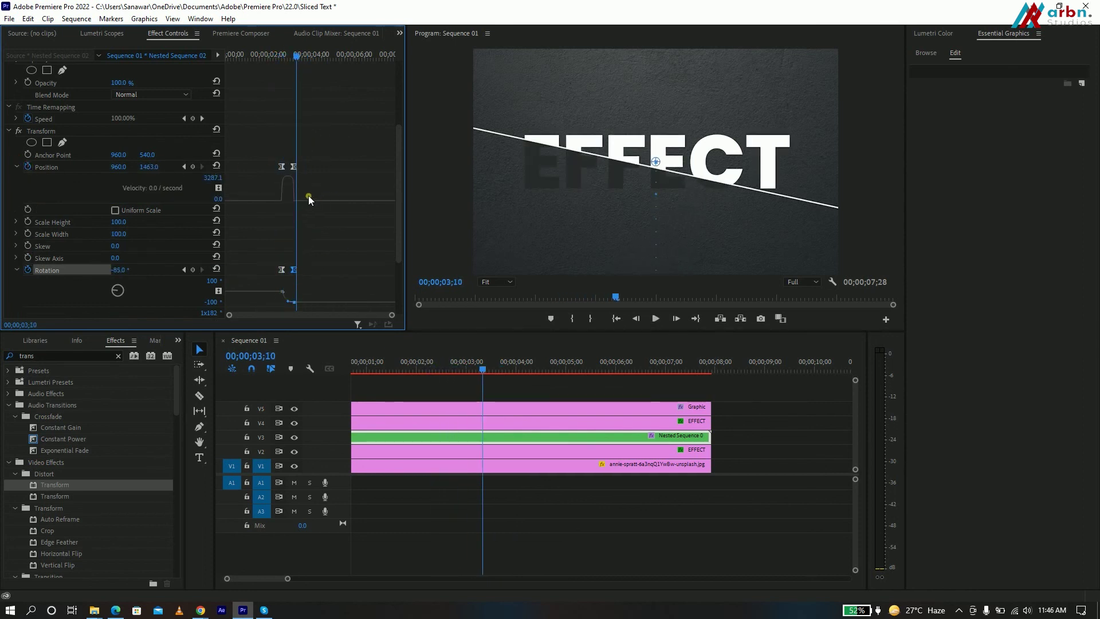
{"action": "left_click_drag", "start_coordinate": [289, 193], "coordinate": [296, 203]}
{"action": "left_click_drag", "start_coordinate": [292, 63], "coordinate": [298, 57]}
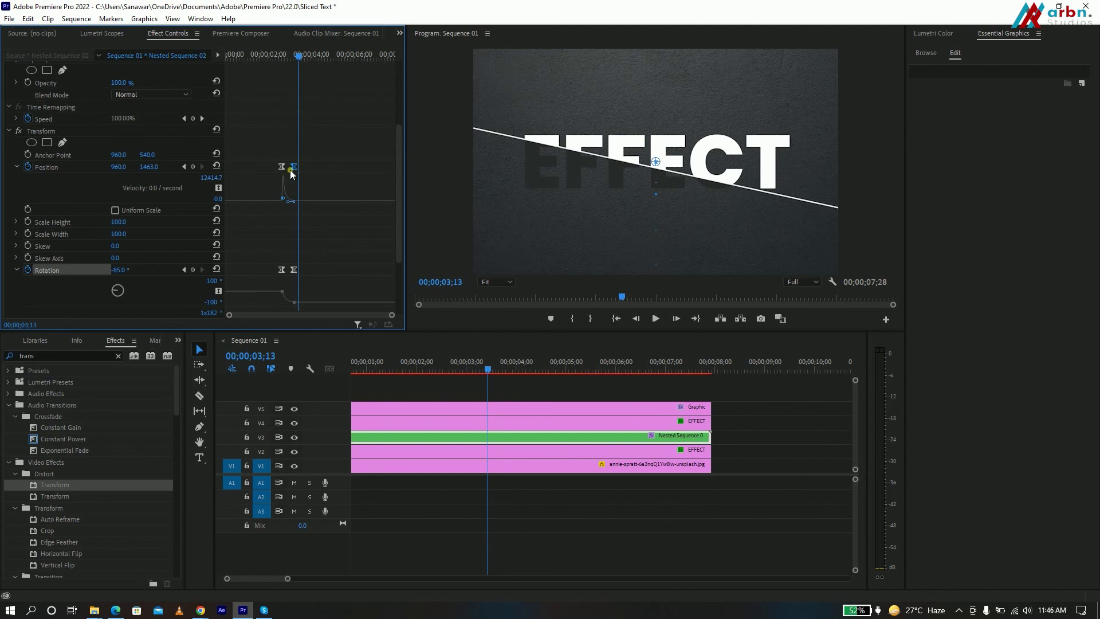
{"action": "left_click_drag", "start_coordinate": [294, 167], "coordinate": [307, 167]}
{"action": "left_click_drag", "start_coordinate": [292, 270], "coordinate": [308, 270]}
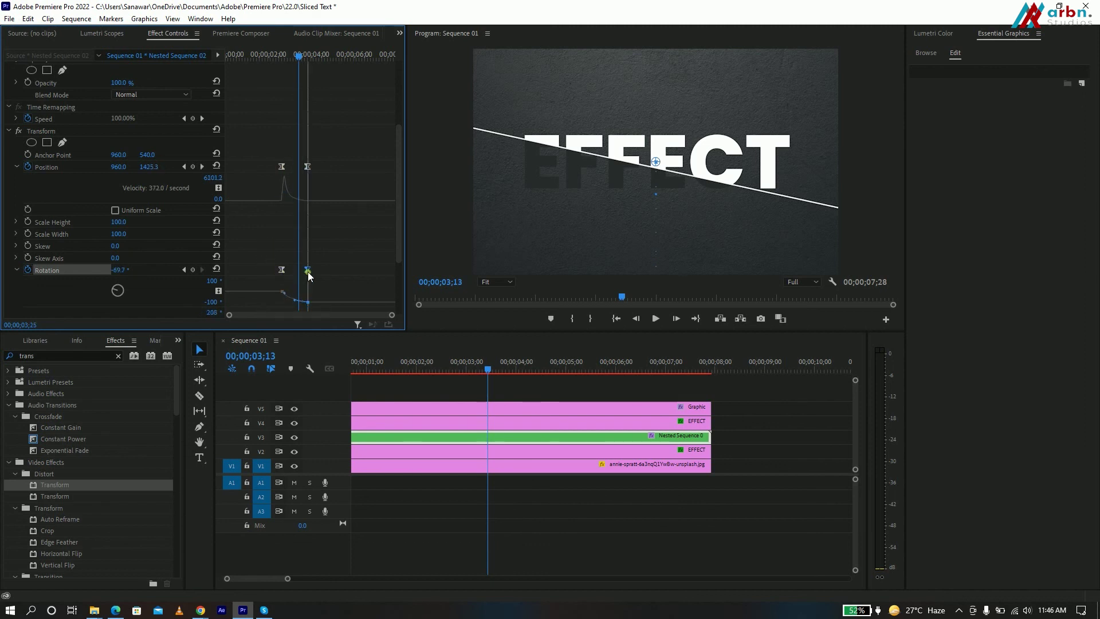
Play the final slicing animation full screen from 2;07.
{"action": "left_click_drag", "start_coordinate": [302, 57], "coordinate": [261, 57]}
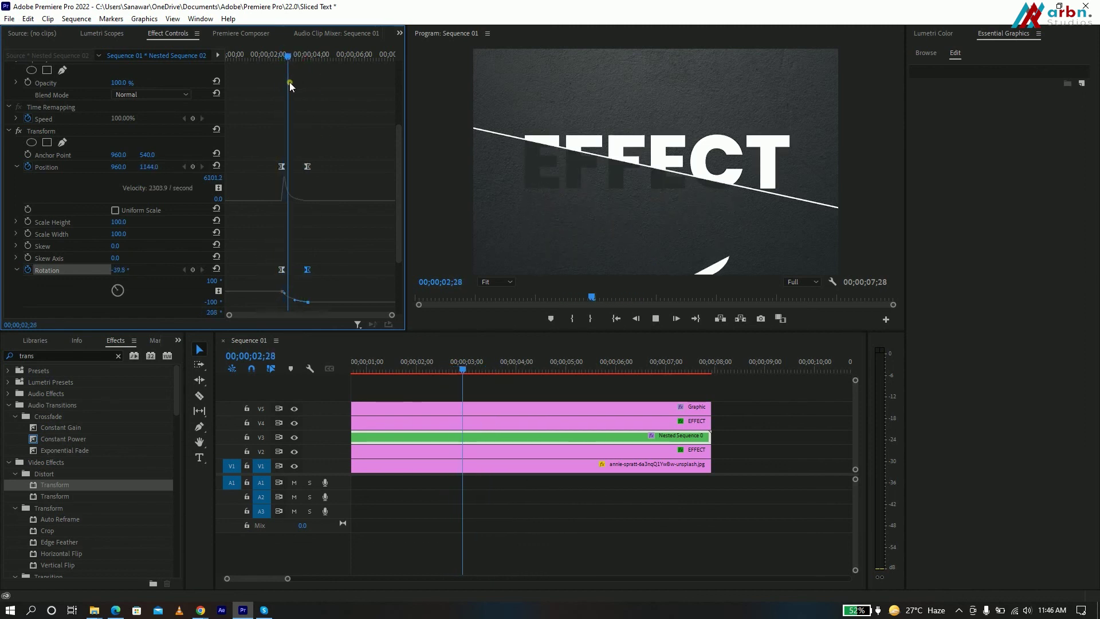
{"action": "left_click", "coordinate": [428, 361]}
{"action": "key", "text": "grave"}
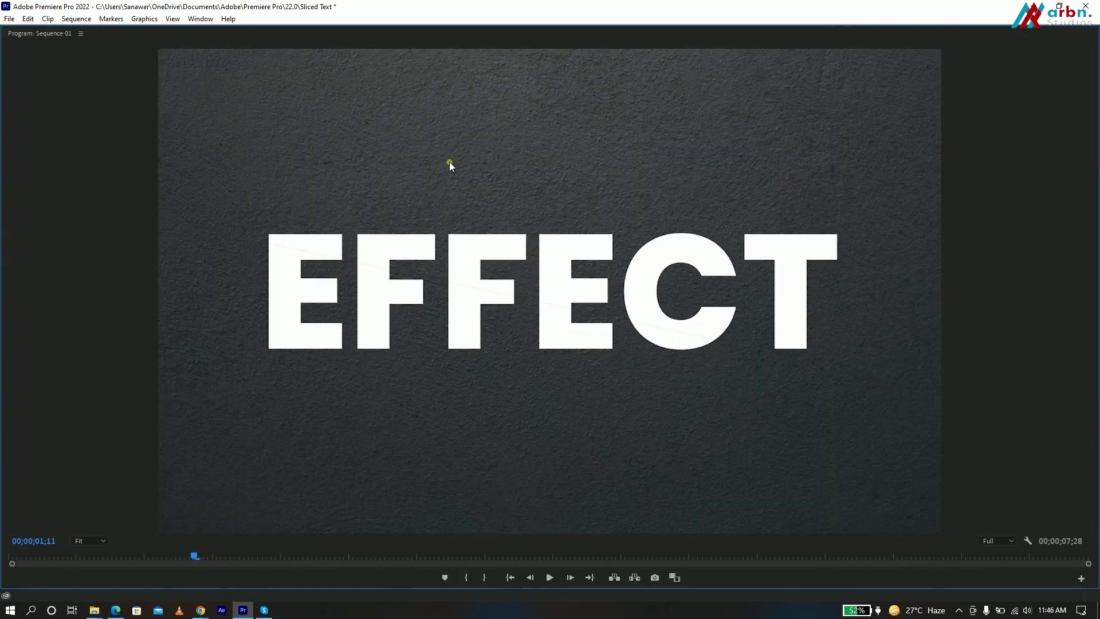
{"action": "key", "text": "space"}
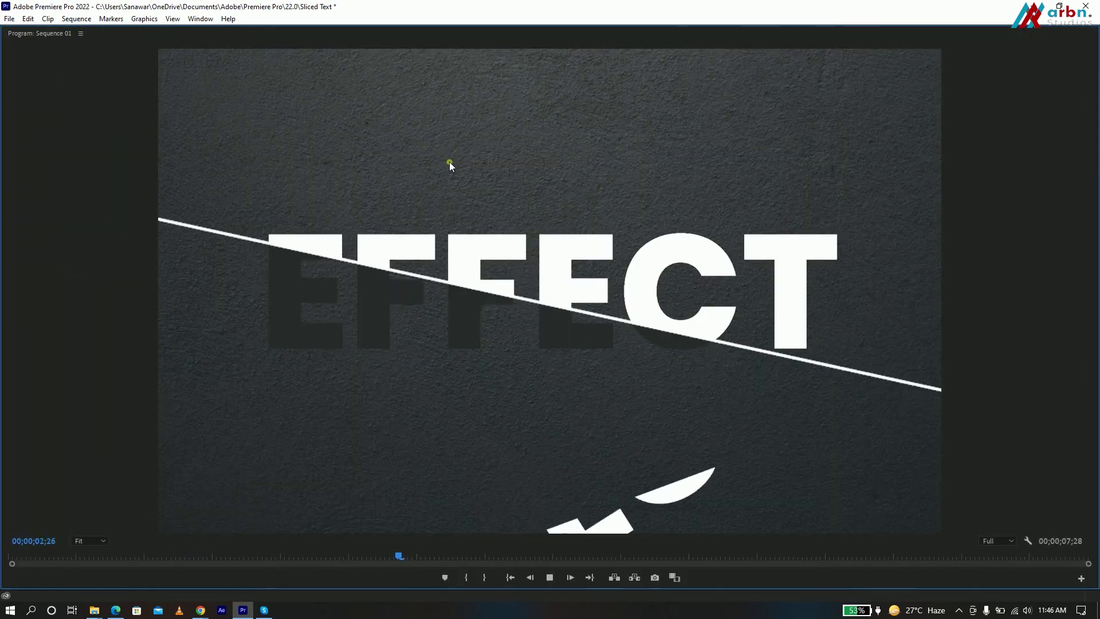
{"action": "key", "text": "space"}
{"action": "key", "text": "grave"}
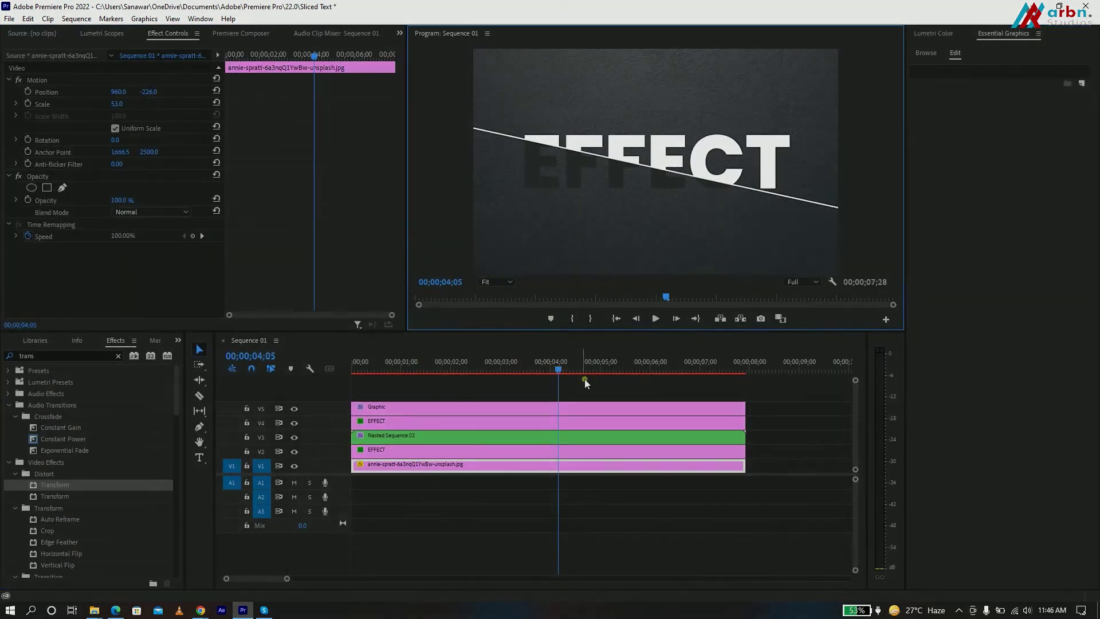